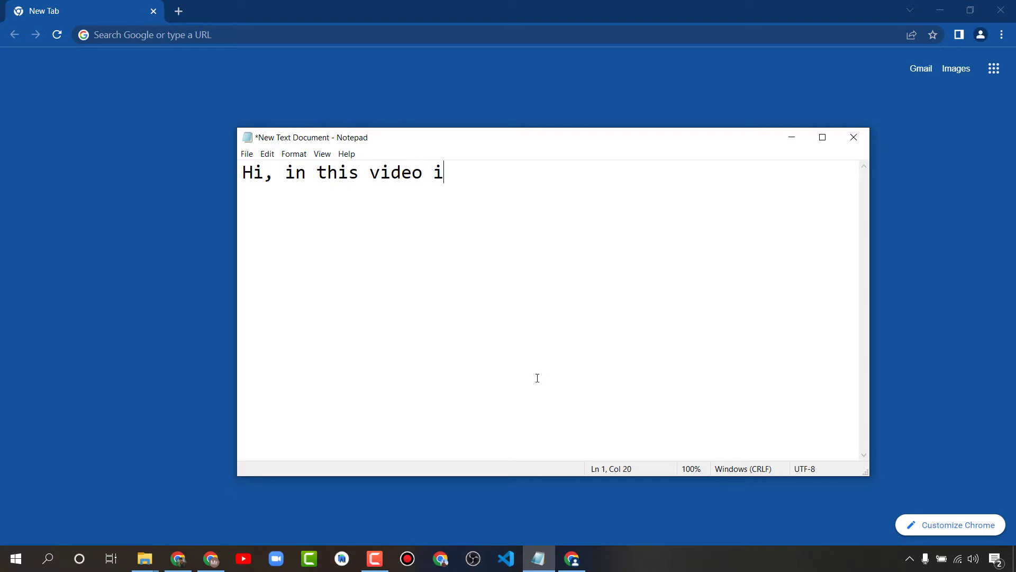
Type the intro line about showing how to get free website hosting in Notepad
type("will show you how to get free")
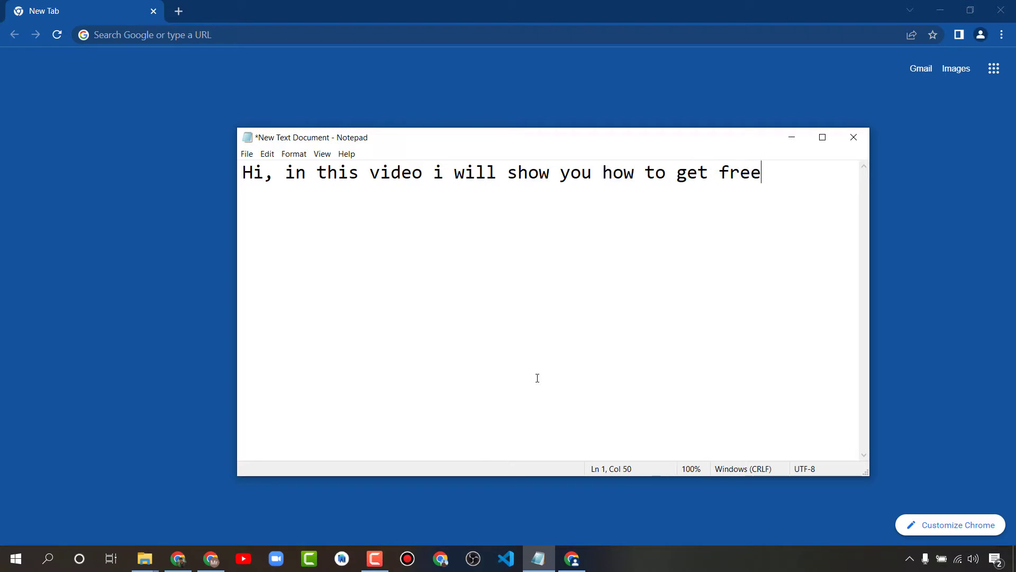
type(" hosting ")
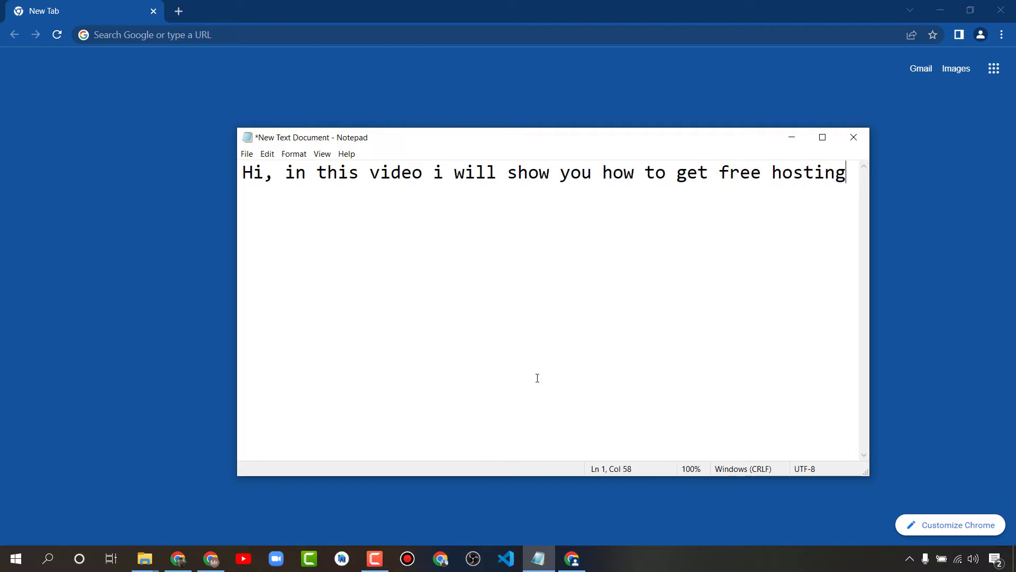
type("for website.")
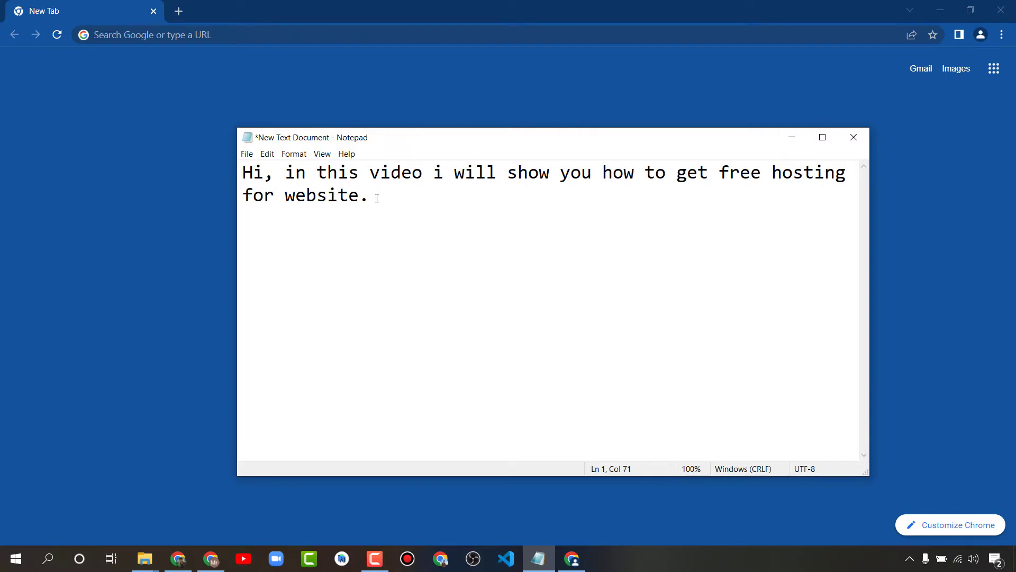
left_click_drag(377, 198, 241, 173)
left_click(457, 214)
Add a 'search 000webhost' line below it, then bring Chrome's new tab forward
key("Return")
key("Return")
type("search")
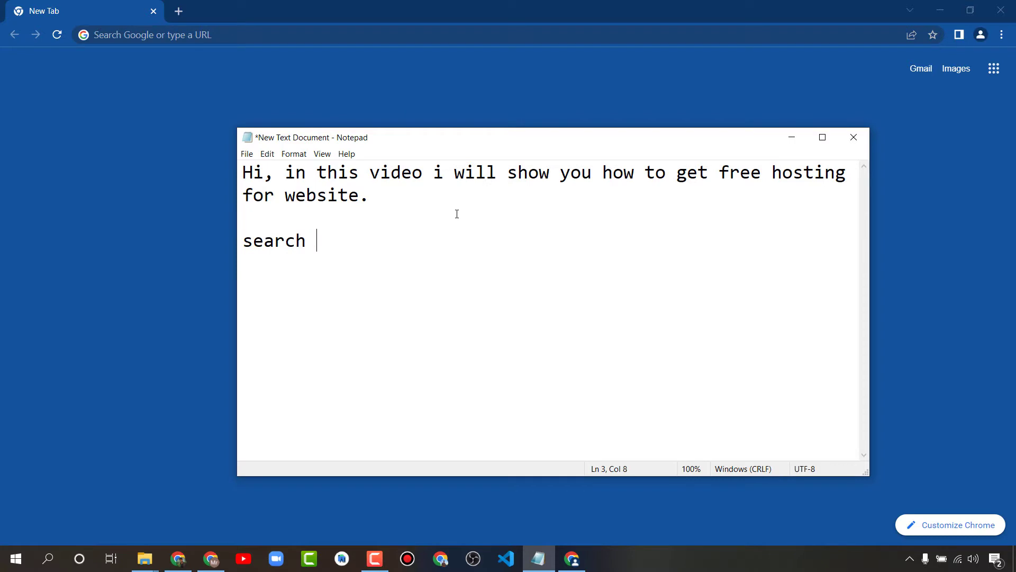
type(" 000webhost")
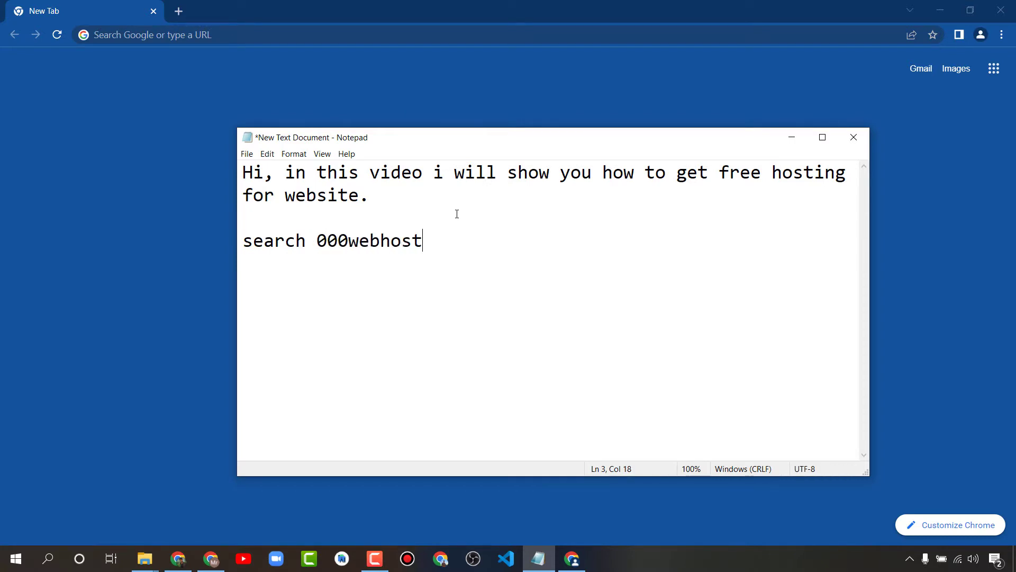
left_click_drag(432, 273, 243, 195)
left_click(37, 202)
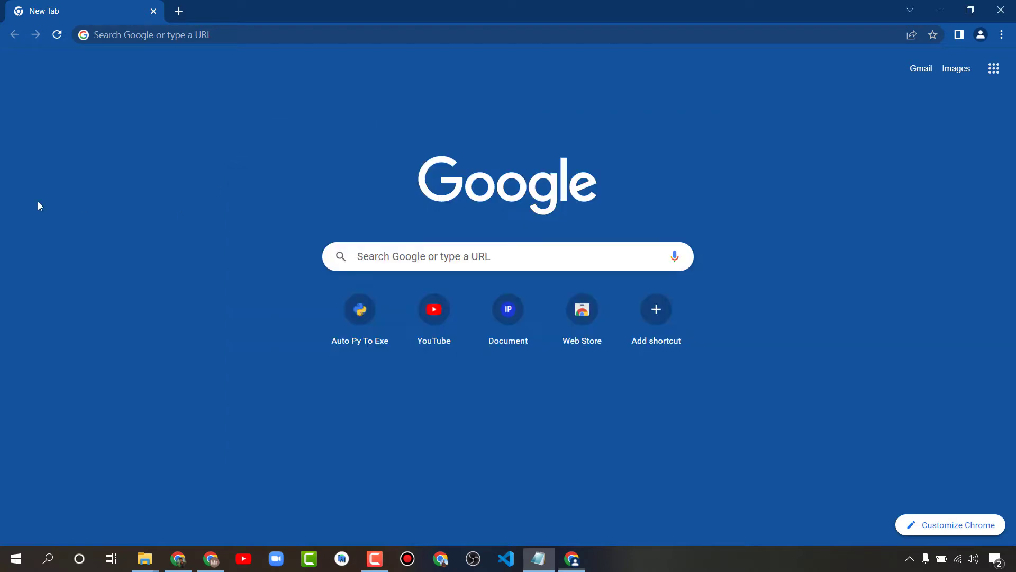
Search Google for '000webhost' and open the 000WebHost site from the results
left_click(203, 35)
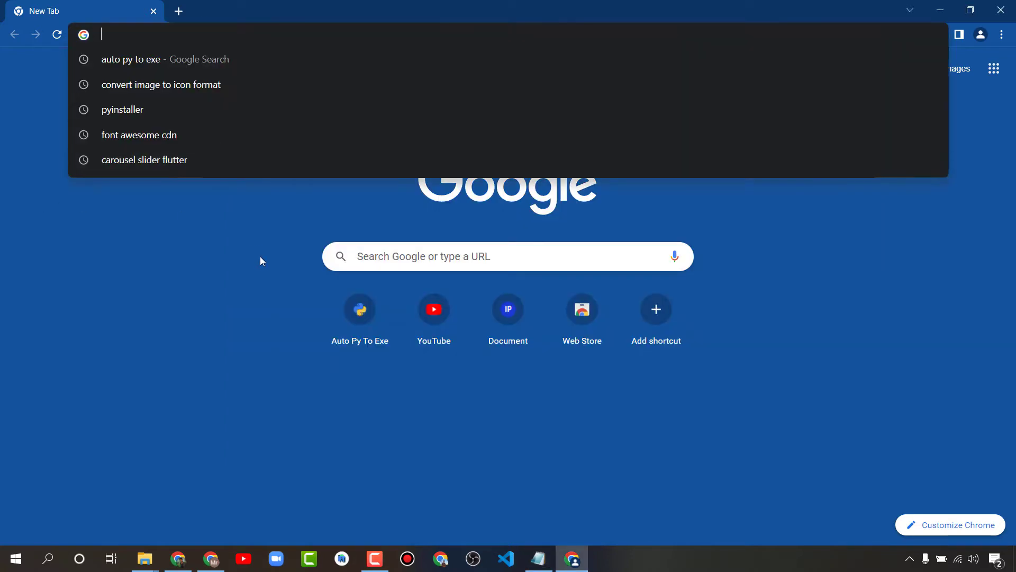
type("000")
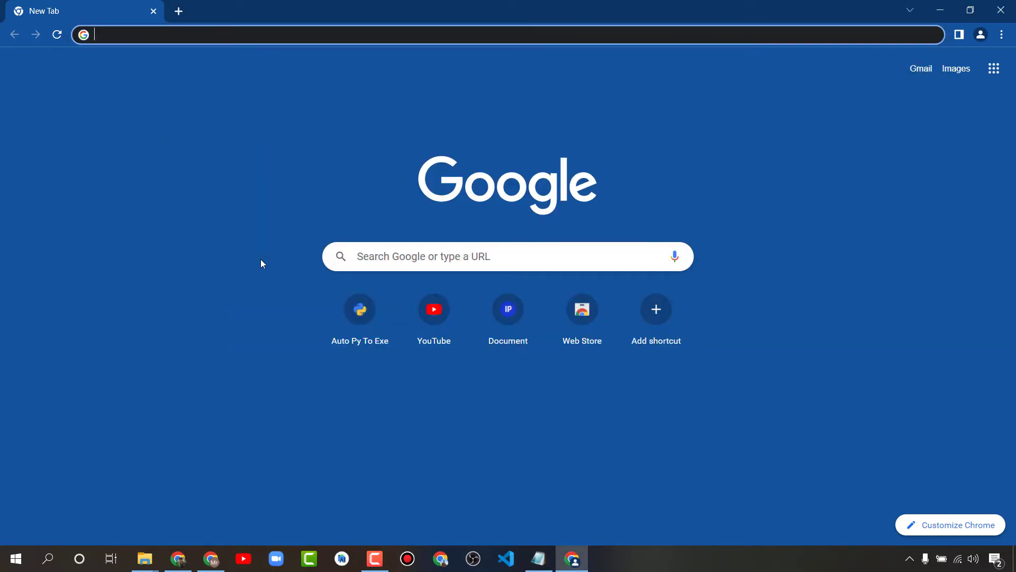
type("webhost")
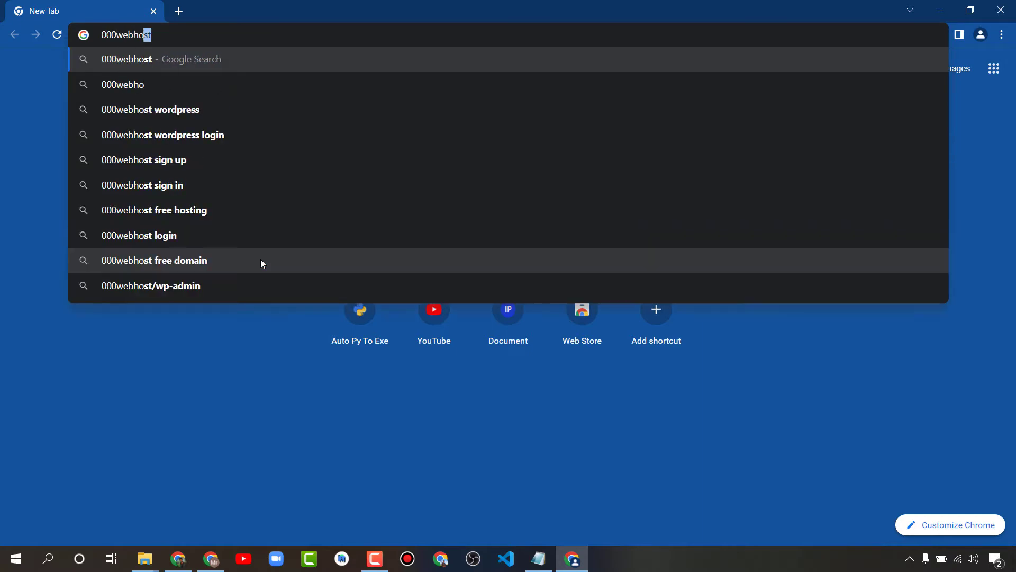
key("Return")
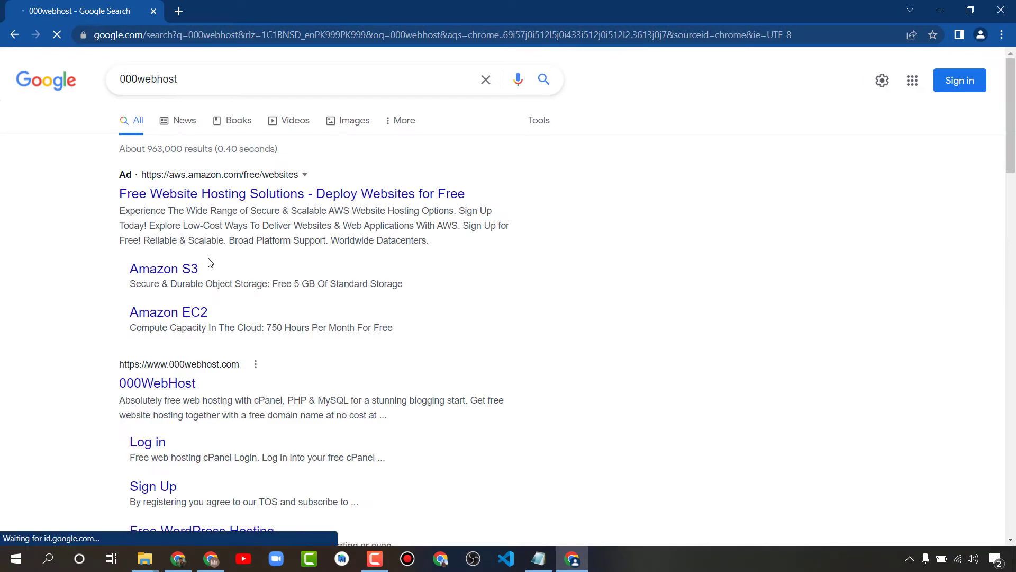
scroll(71, 259, "down", 2)
scroll(71, 259, "up", 1)
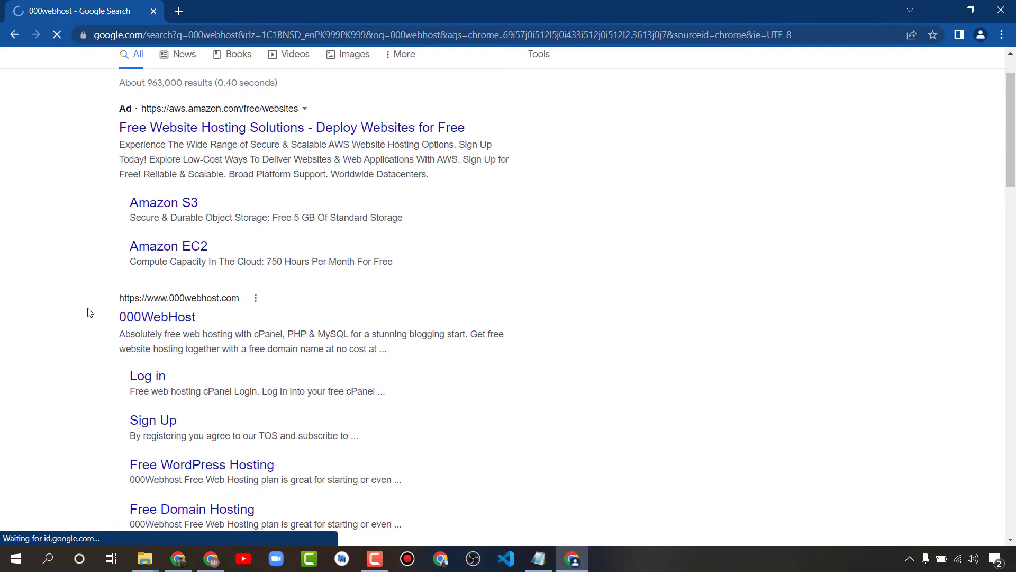
left_click_drag(90, 314, 231, 329)
left_click(231, 328)
scroll(233, 328, "down", 1)
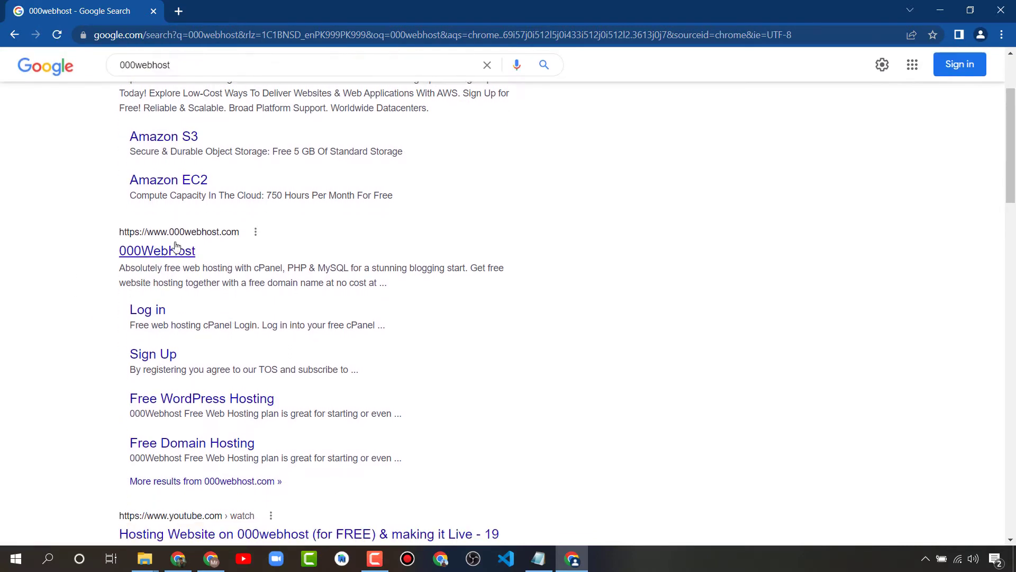
left_click(165, 253)
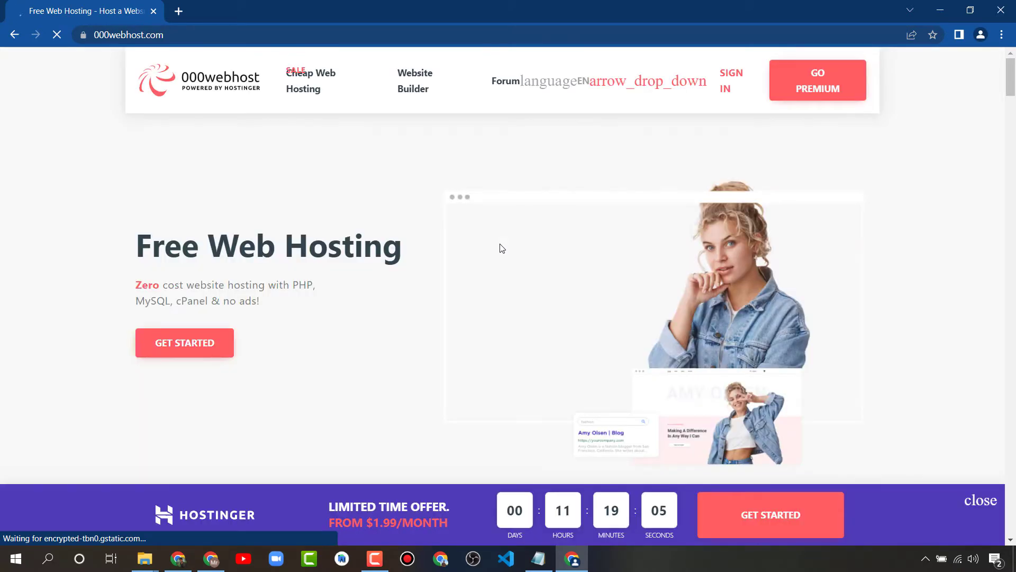
Read the Free Web Hosting heading and jump to the hosting plans pricing table
left_click_drag(138, 247, 402, 247)
left_click_drag(278, 301, 162, 286)
left_click(273, 306)
left_click_drag(299, 285, 112, 249)
left_click(291, 319)
left_click(328, 306)
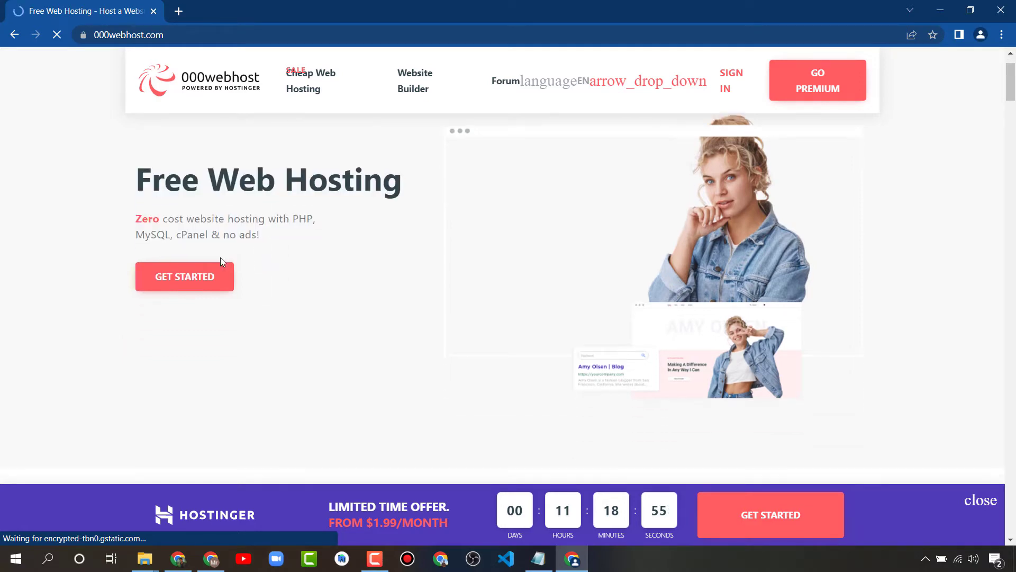
scroll(204, 264, "down", 5)
scroll(205, 268, "up", 5)
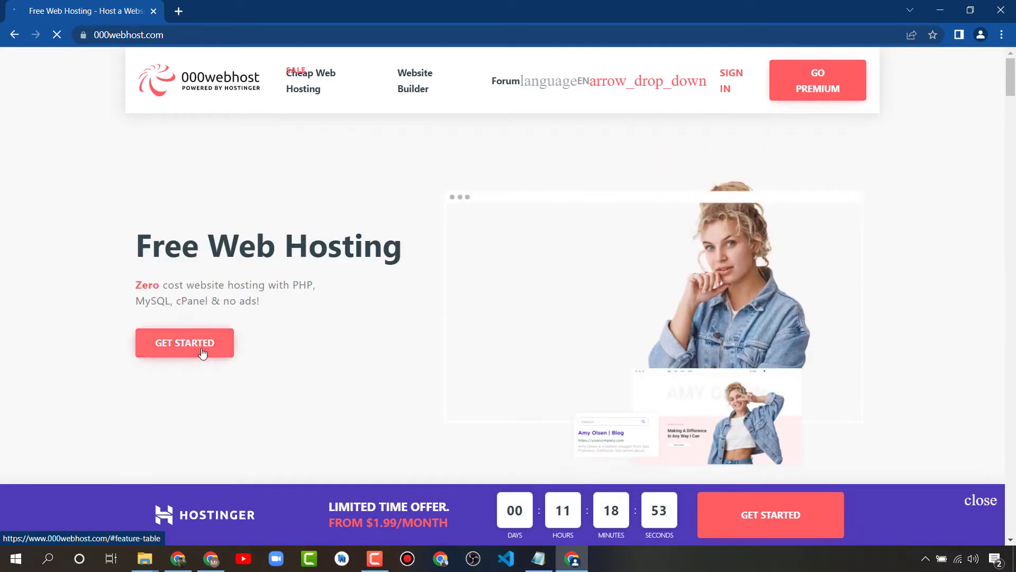
left_click(201, 354)
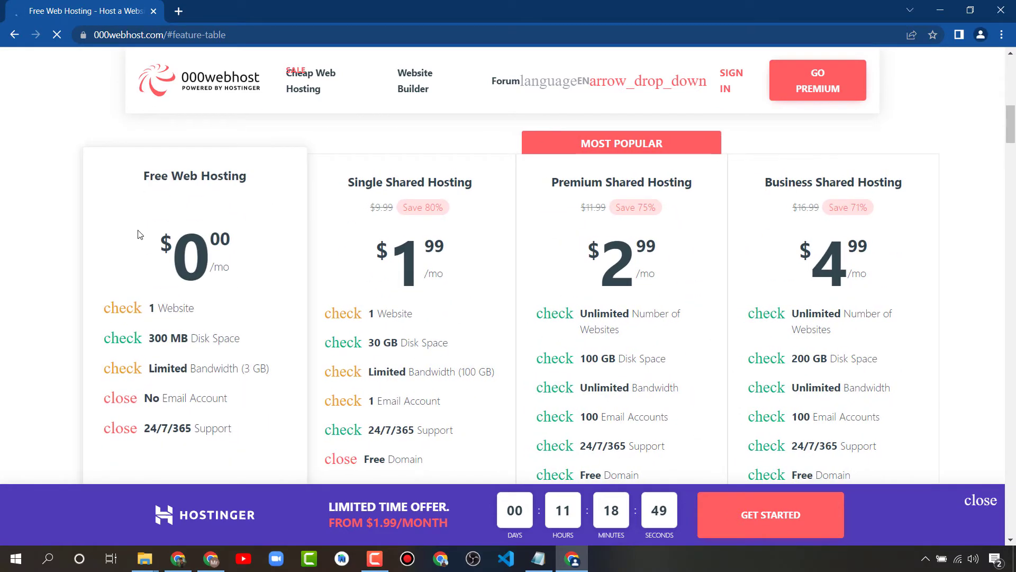
Review the free plan's title and price in the pricing table
left_click_drag(141, 234, 247, 270)
left_click_drag(141, 178, 253, 180)
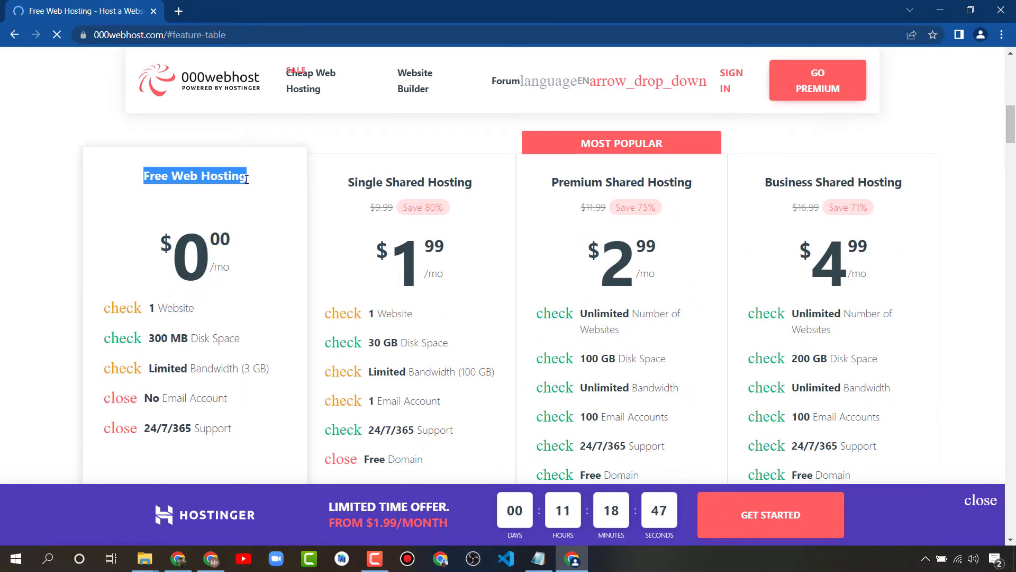
left_click(118, 215)
scroll(118, 215, "down", 1)
scroll(197, 323, "down", 2)
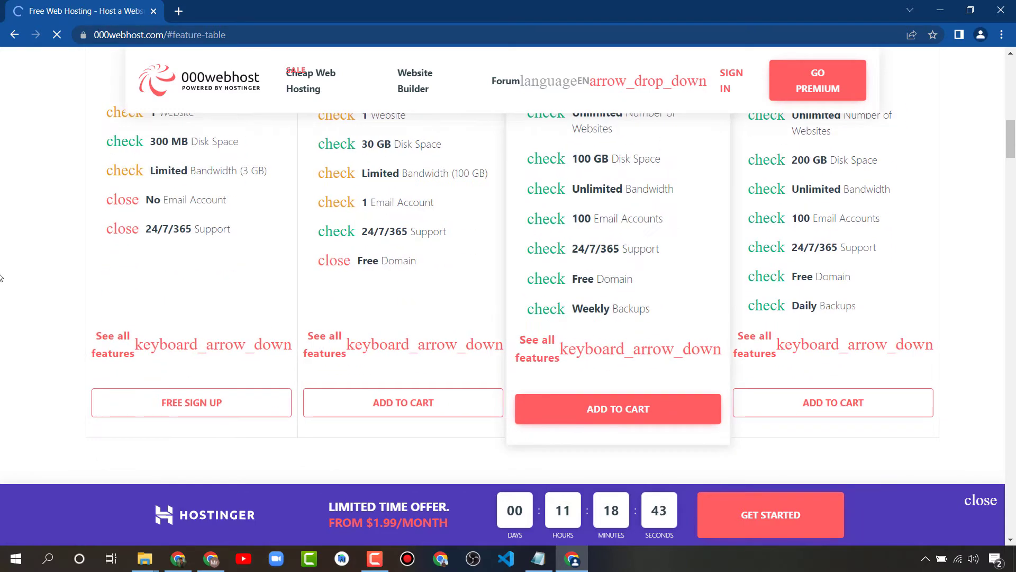
scroll(159, 323, "up", 5)
scroll(170, 338, "down", 5)
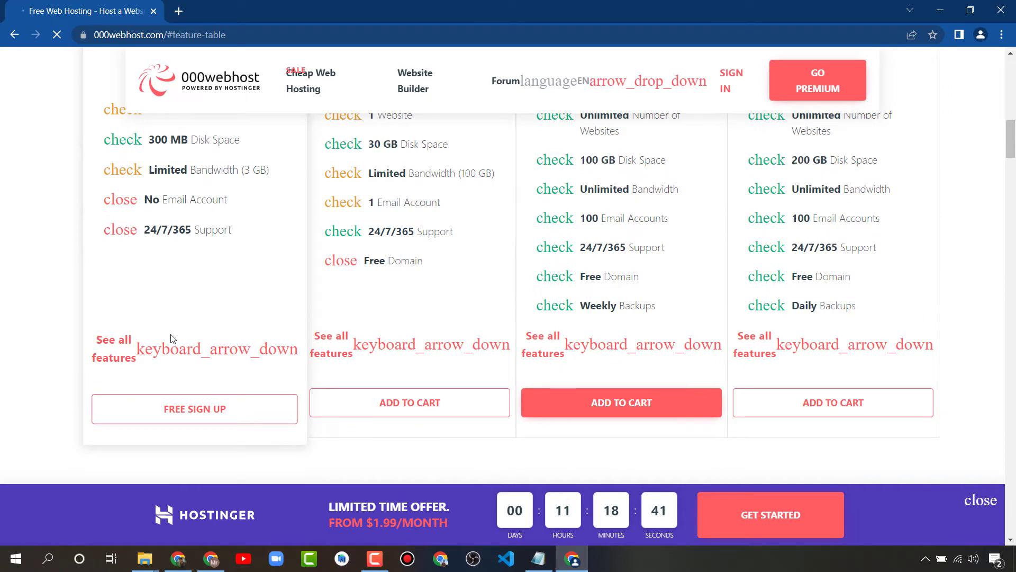
scroll(170, 339, "up", 5)
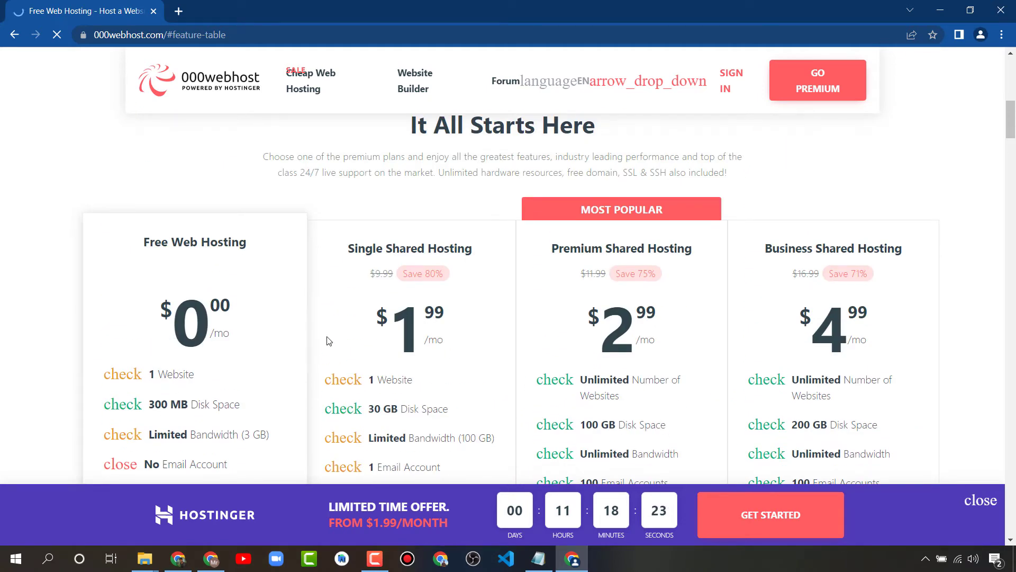
scroll(265, 343, "down", 6)
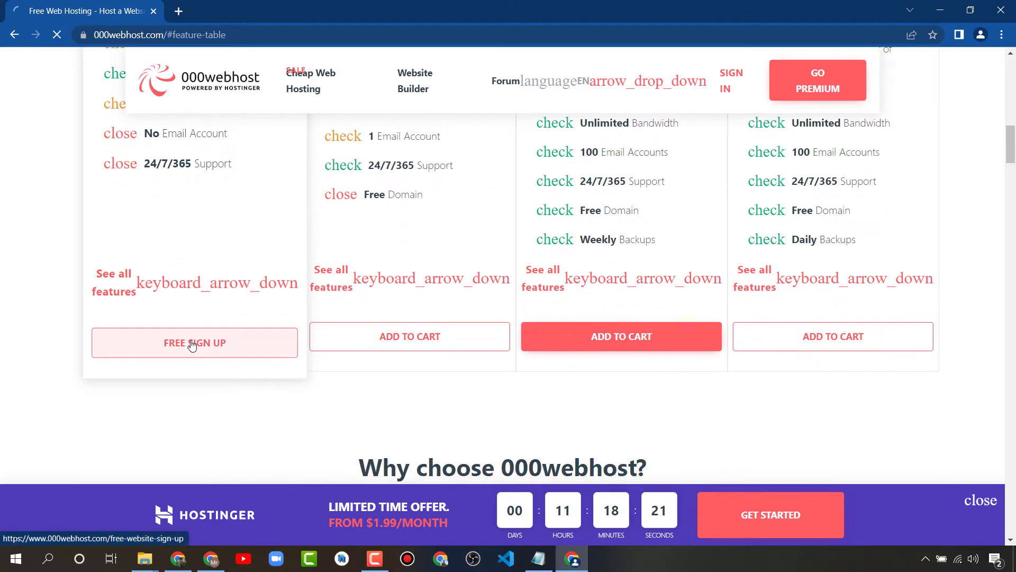
Open the free sign-up form, try submitting it empty, and return to Notepad
left_click(192, 345)
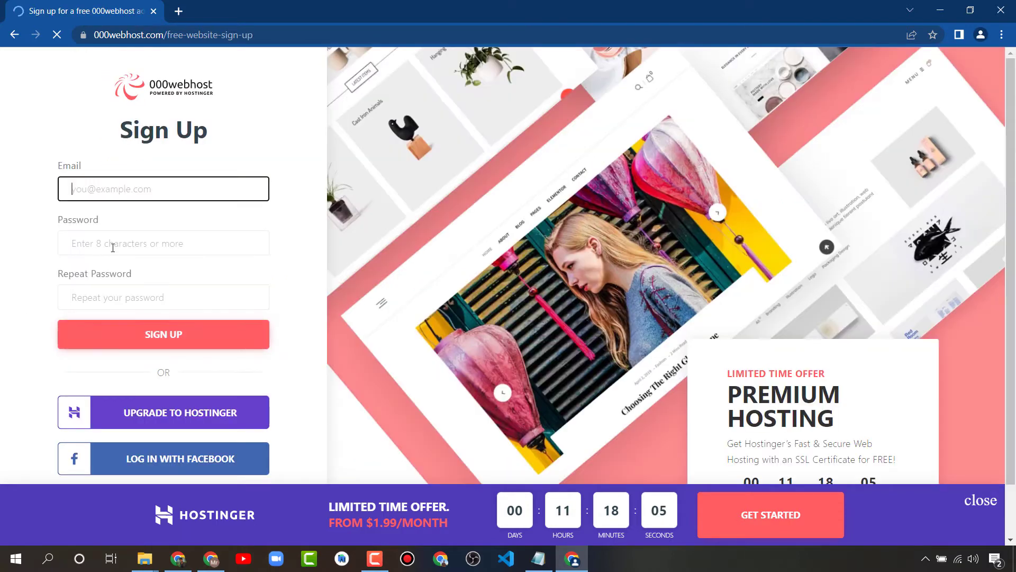
left_click(113, 244)
left_click(90, 298)
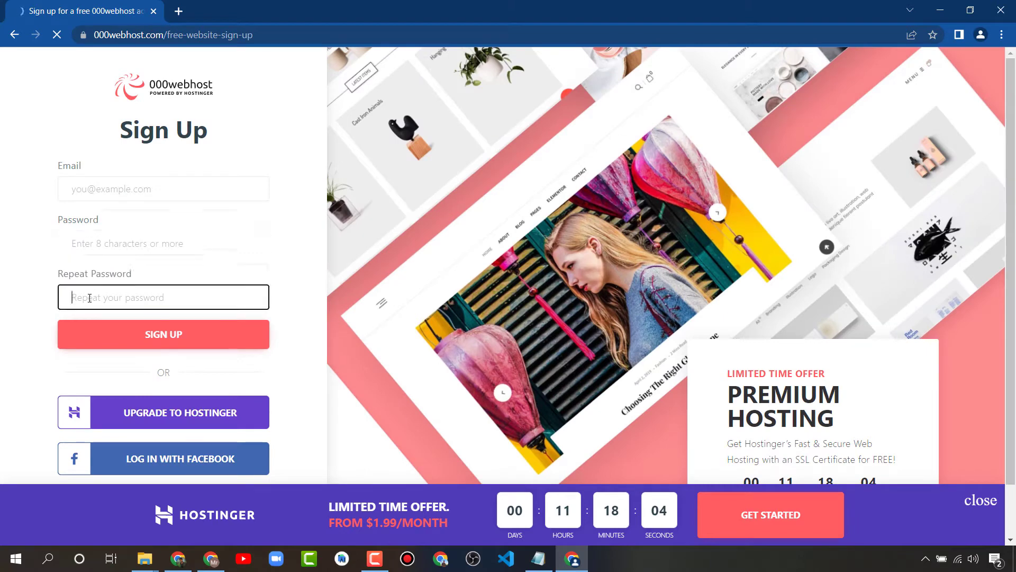
left_click(106, 194)
left_click(6, 182)
left_click(100, 168)
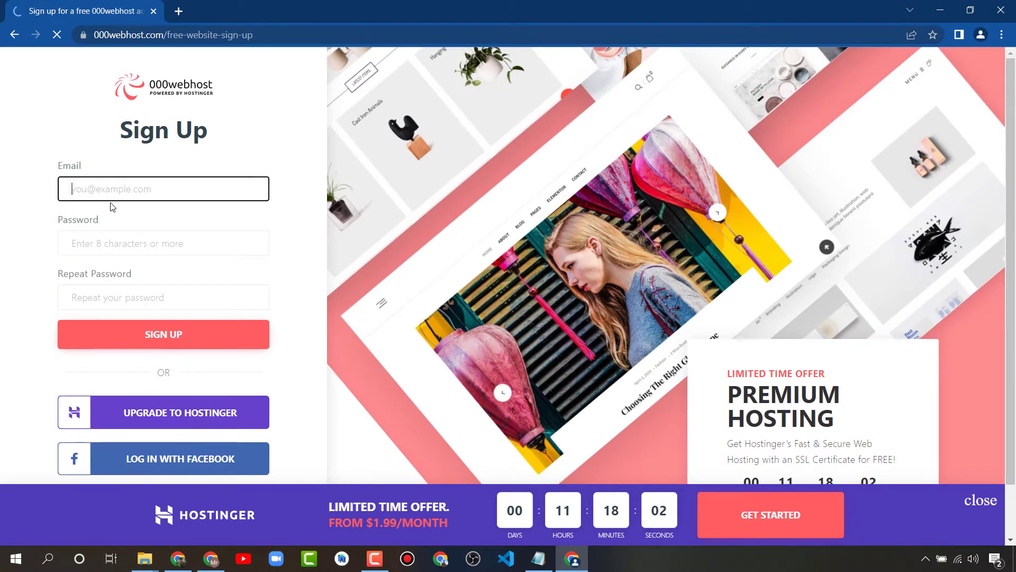
key("Return")
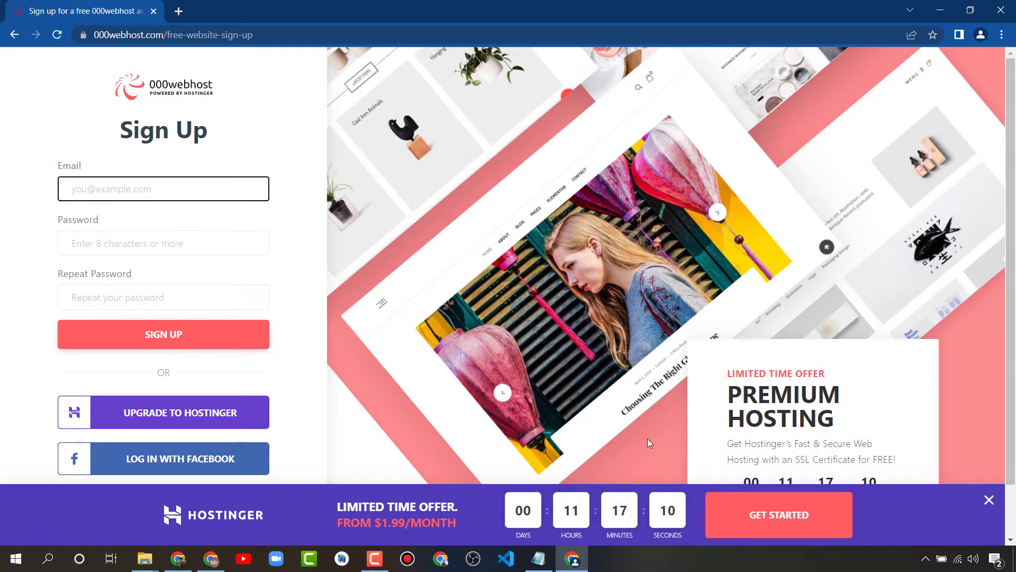
left_click(538, 559)
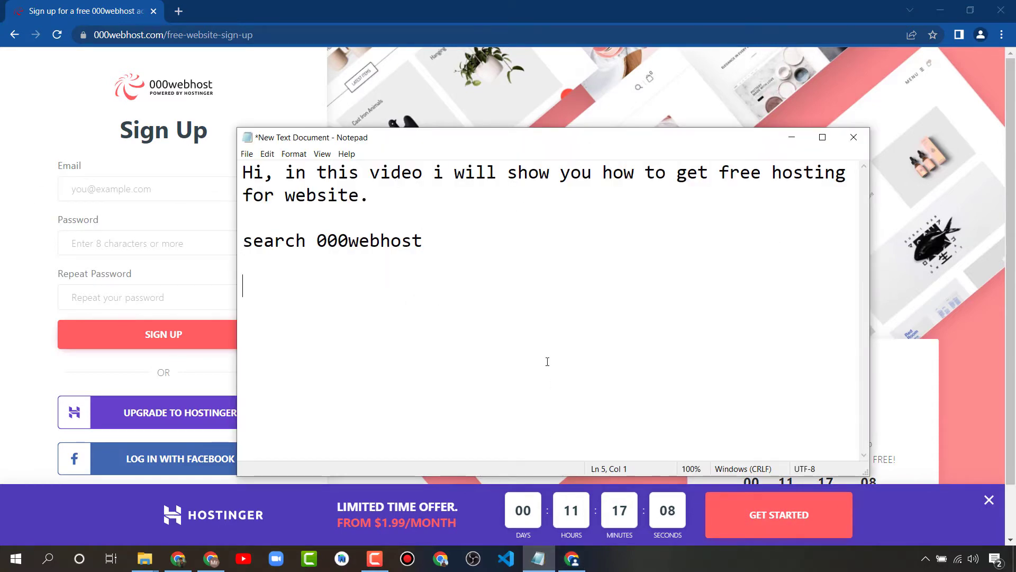
Add the line 'Sign up and create account then follow the process.' and hide Notepad
type("Sign up and create")
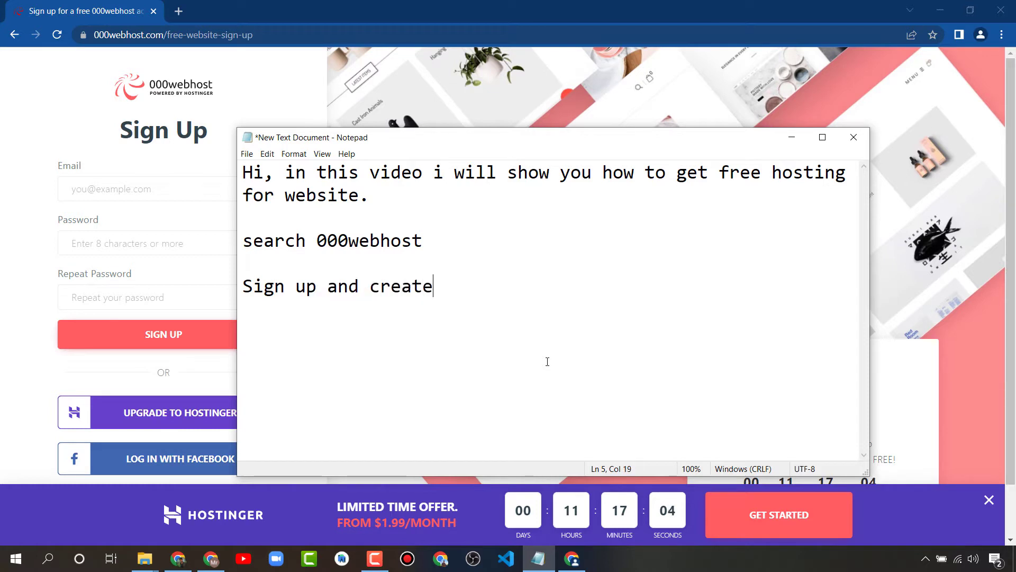
type(" account")
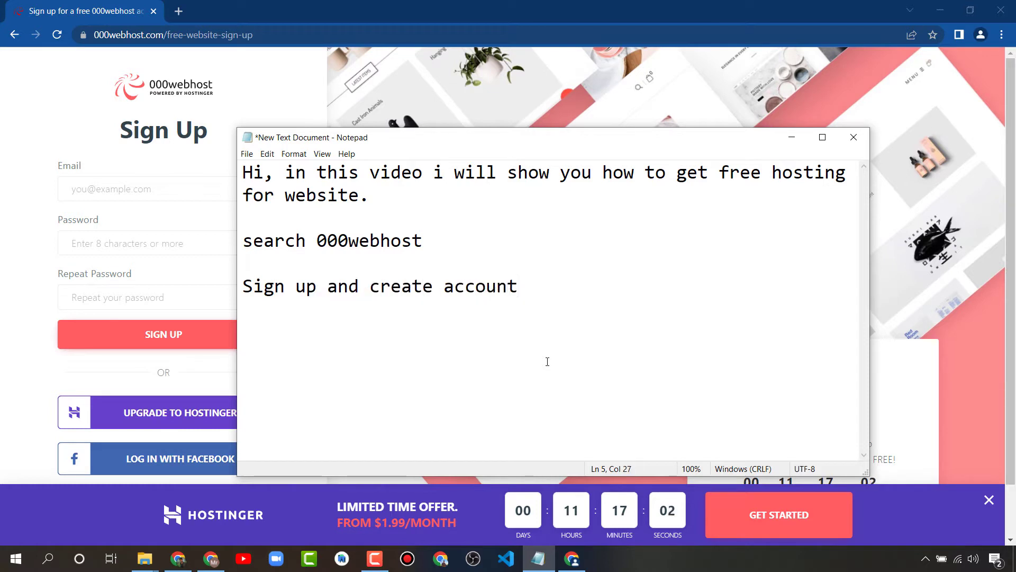
type(" a")
key("BackSpace")
type("then fo")
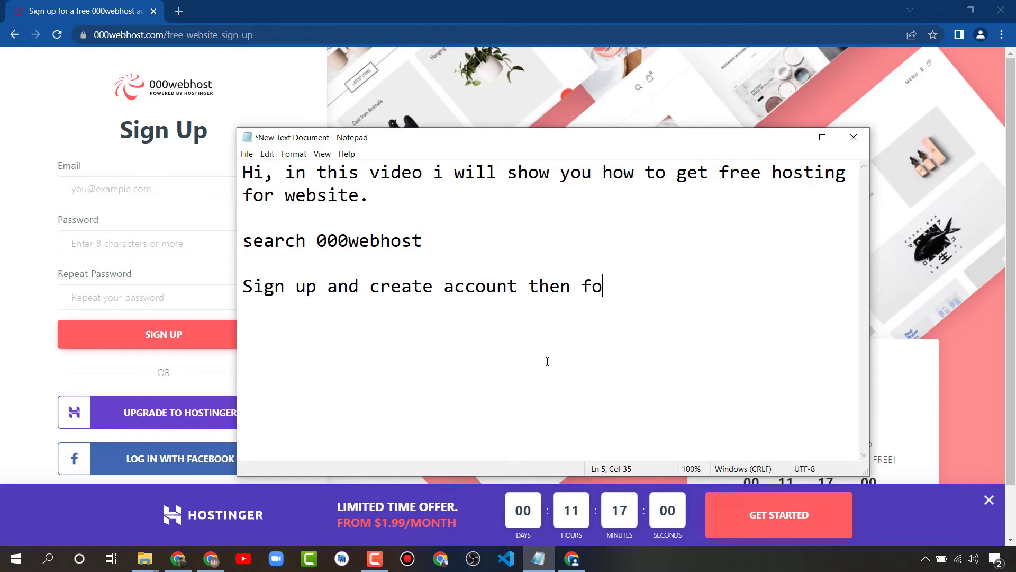
type("llow the process.")
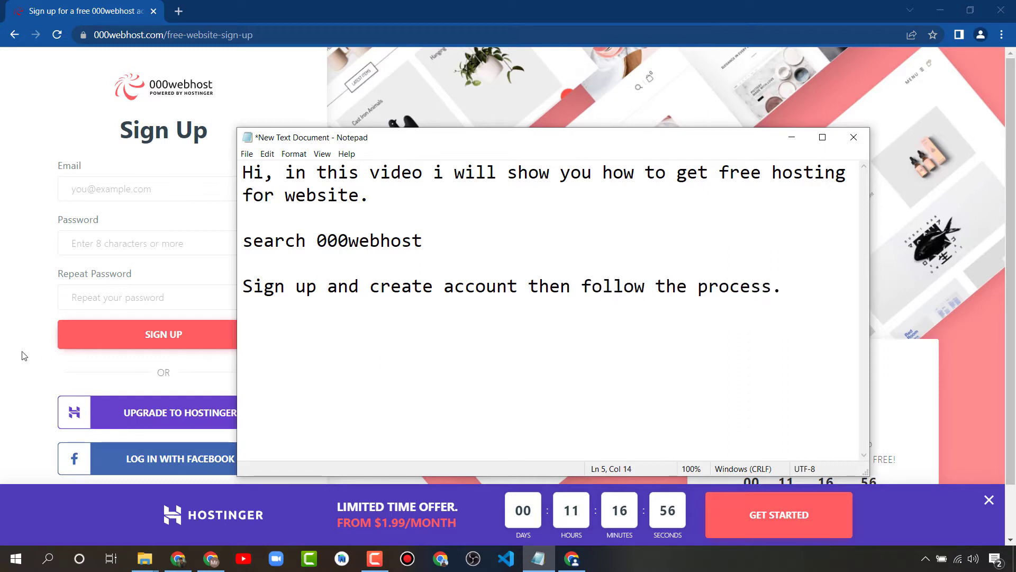
key("alt+Tab")
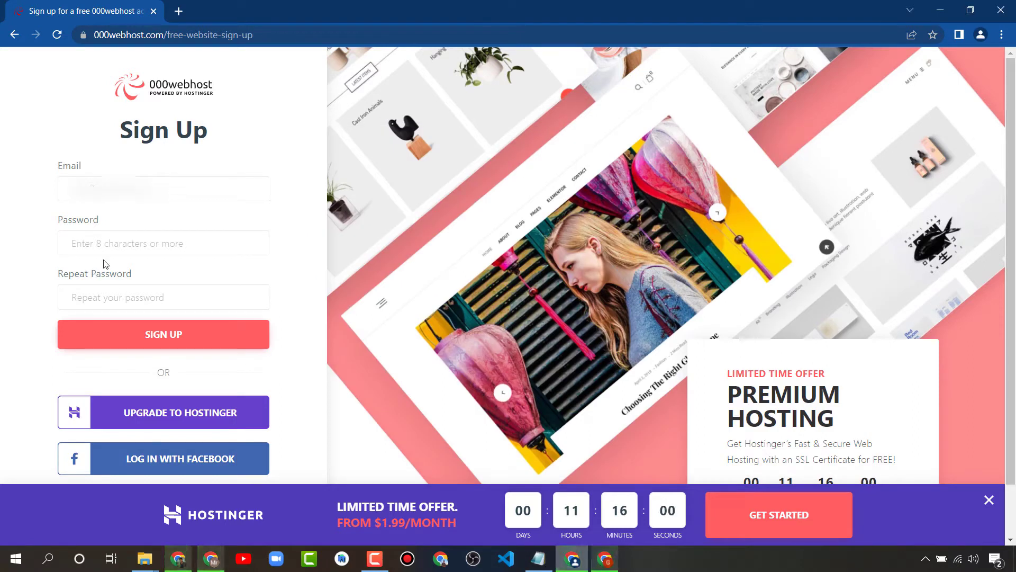
Enter the account password and repeat it in the sign-up form, then submit it
left_click(113, 194)
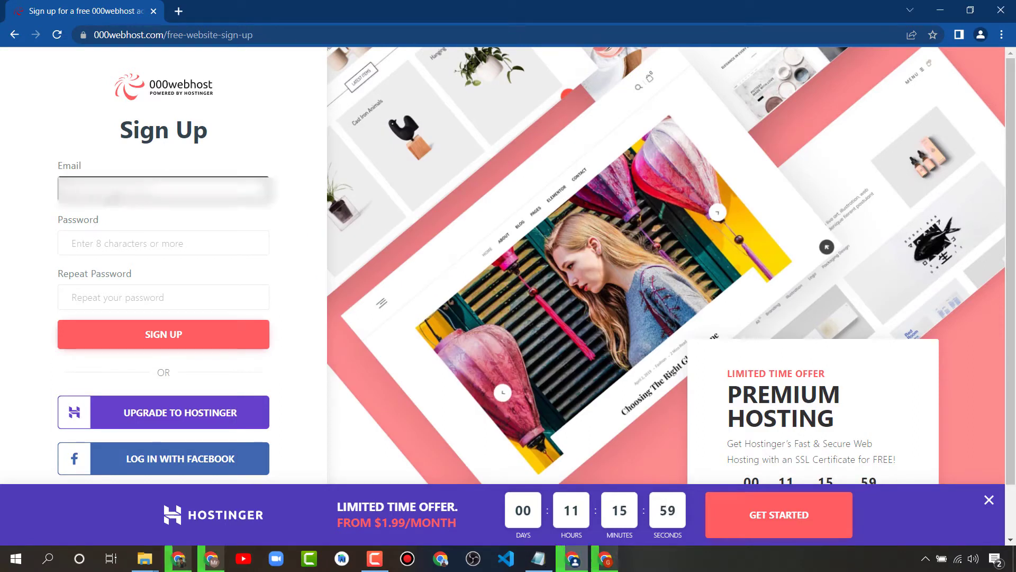
left_click(33, 209)
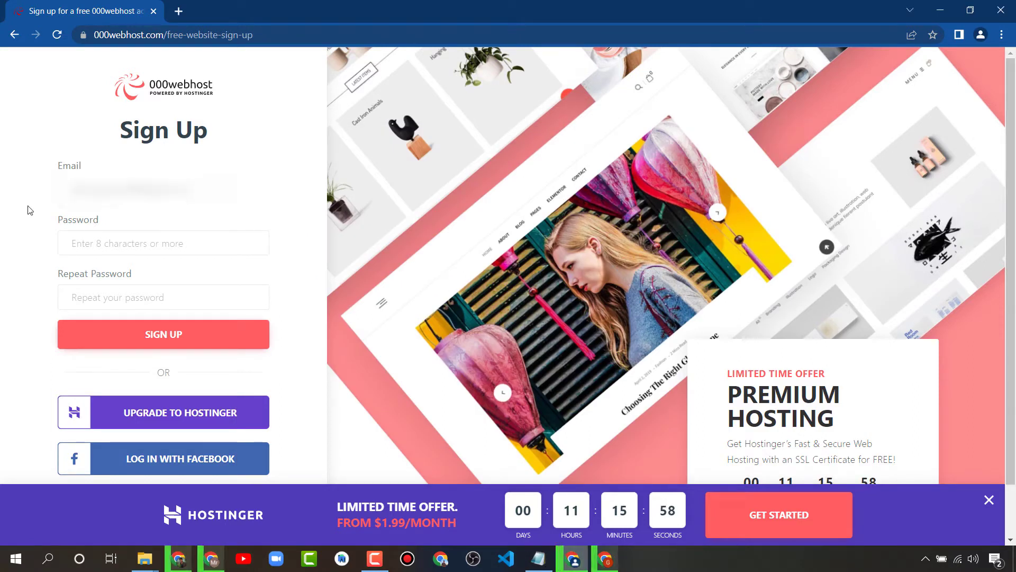
left_click(158, 250)
type("••")
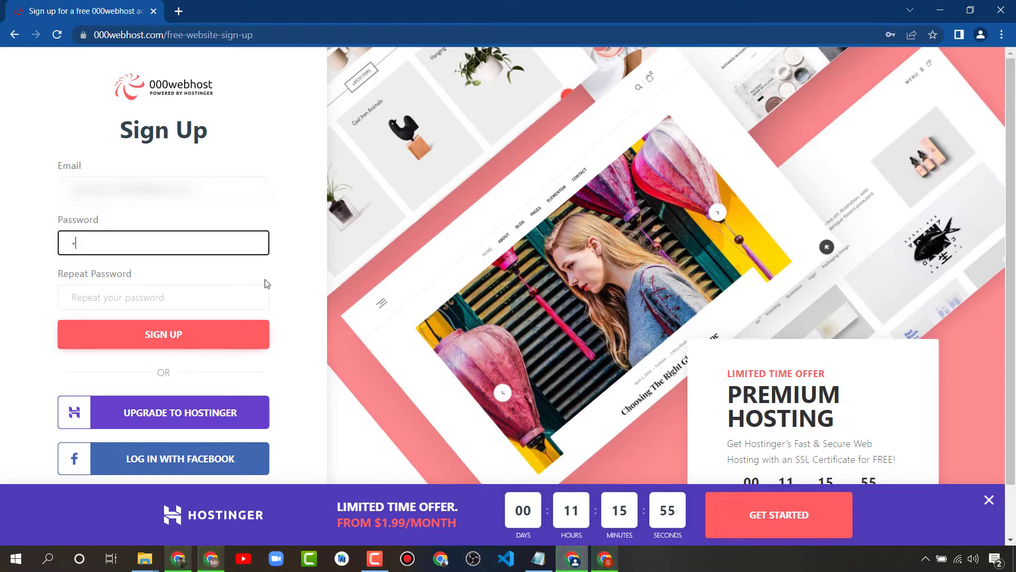
type("•••••")
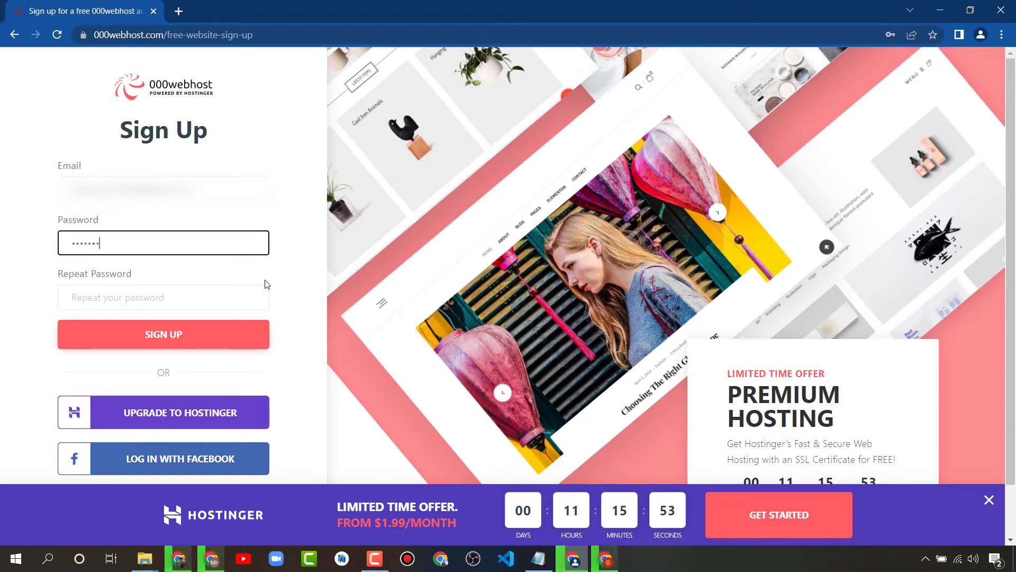
type("••")
left_click(266, 285)
type("•")
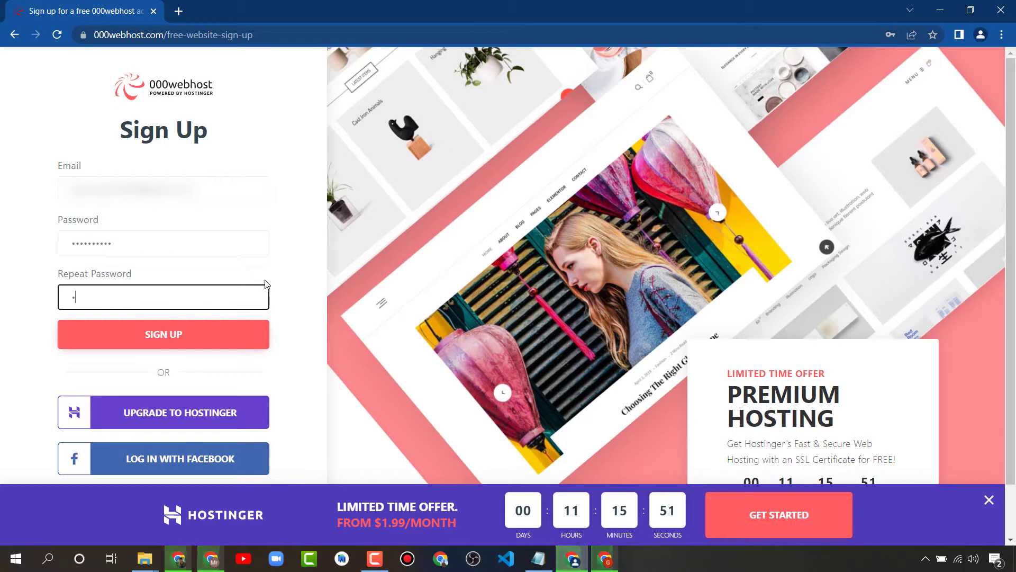
type("••••••")
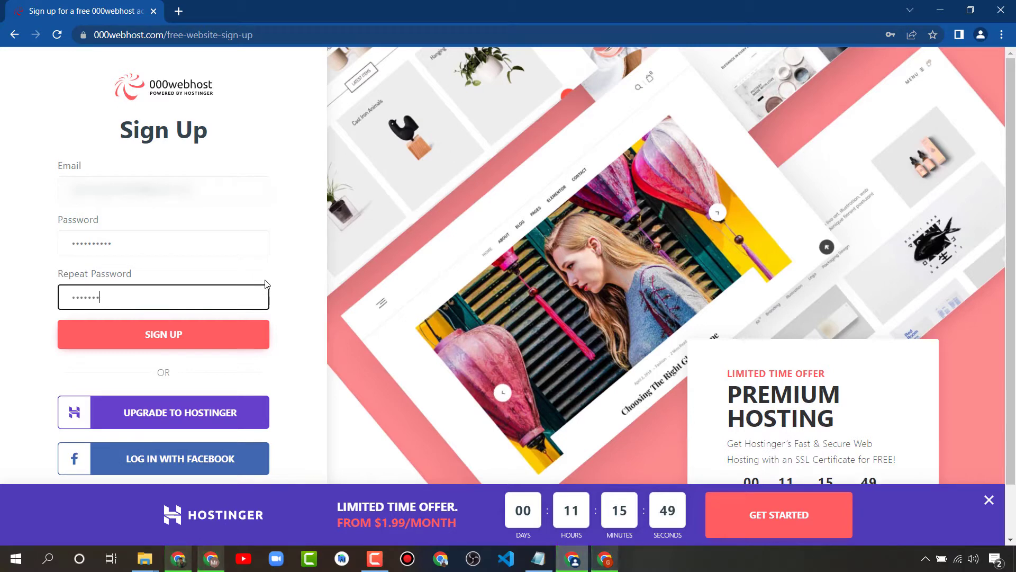
left_click(176, 336)
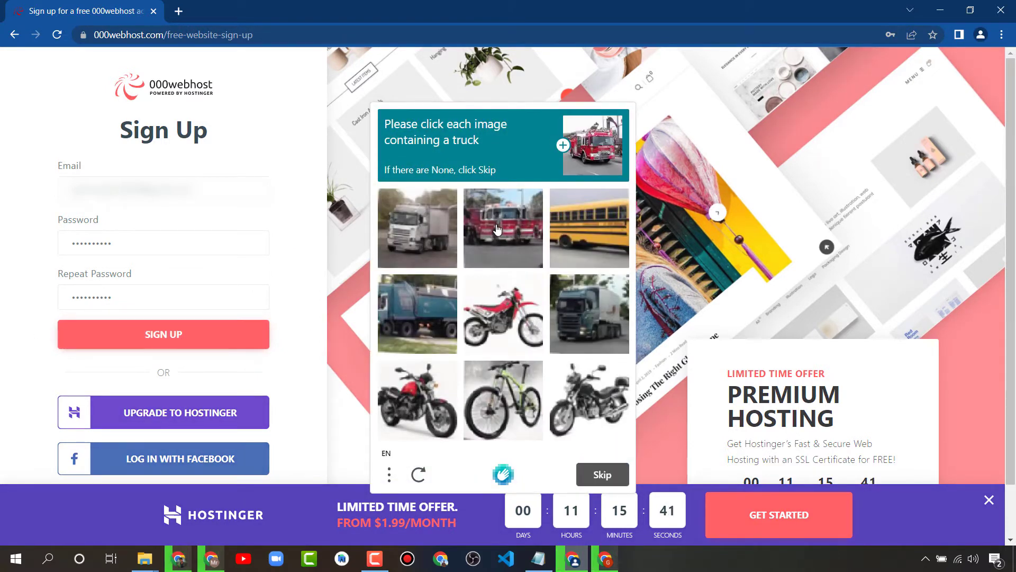
Select the dump, dark and silver truck pictures, unmark the fire truck, and verify
left_click(511, 227)
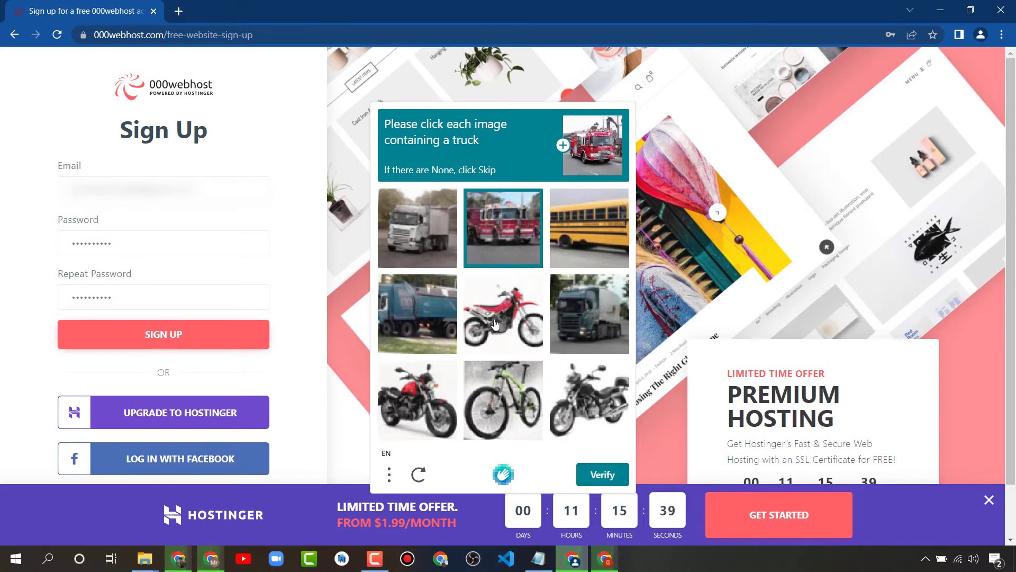
left_click(392, 318)
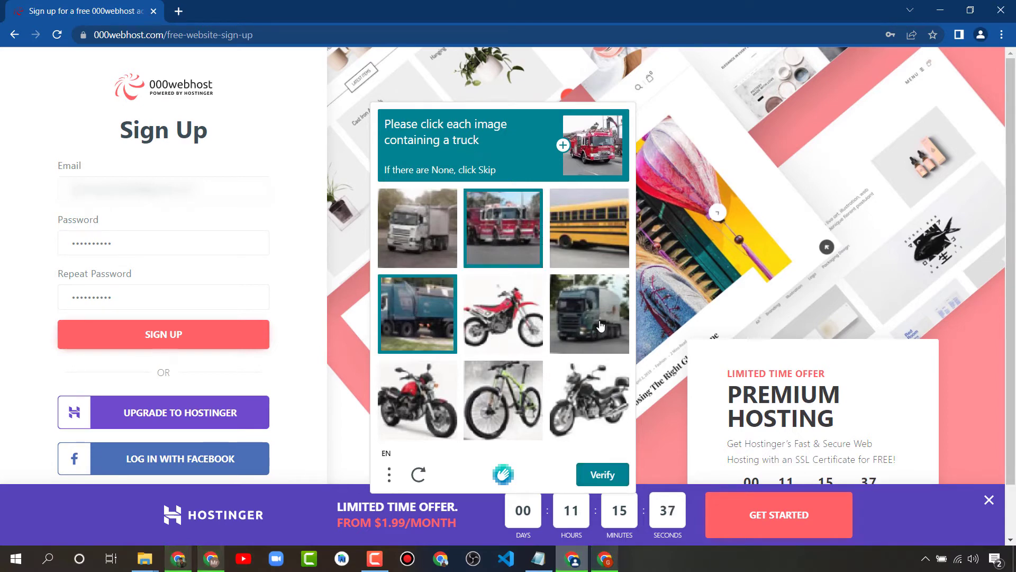
left_click(598, 327)
left_click(434, 231)
left_click(482, 233)
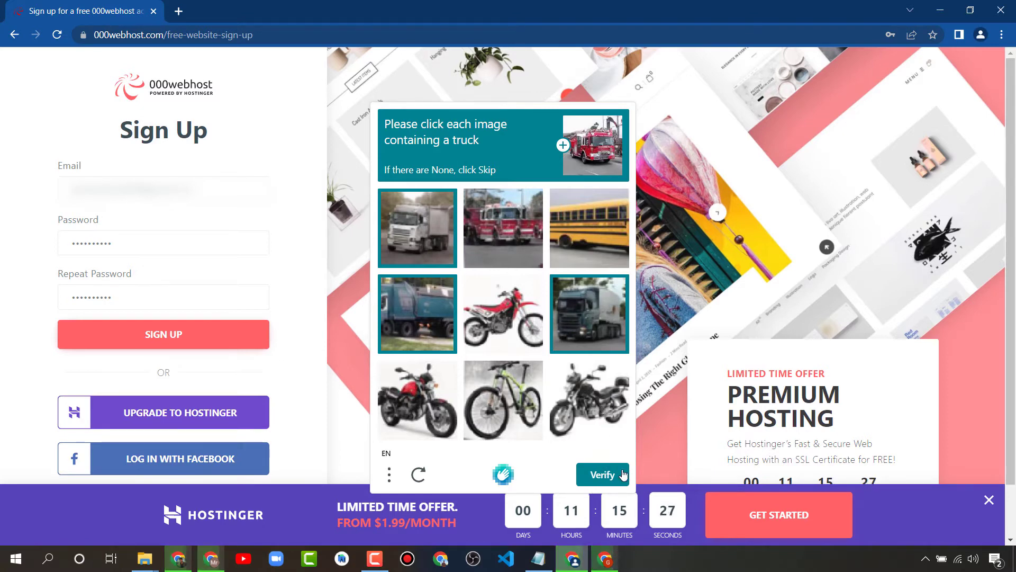
left_click(598, 475)
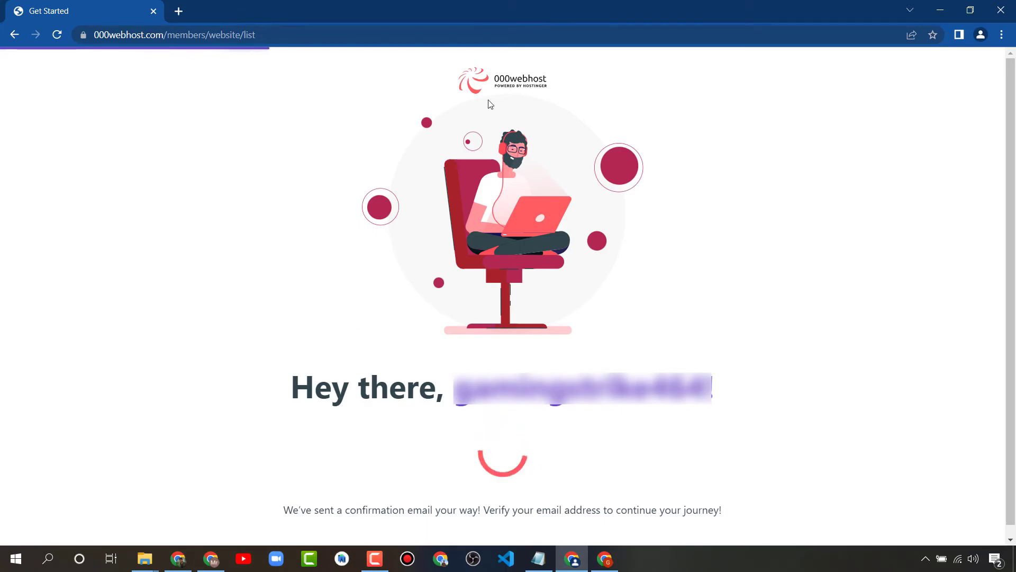
Read the confirmation-email notice, then switch to the Gmail inbox window
left_click_drag(275, 512, 746, 517)
left_click(633, 513)
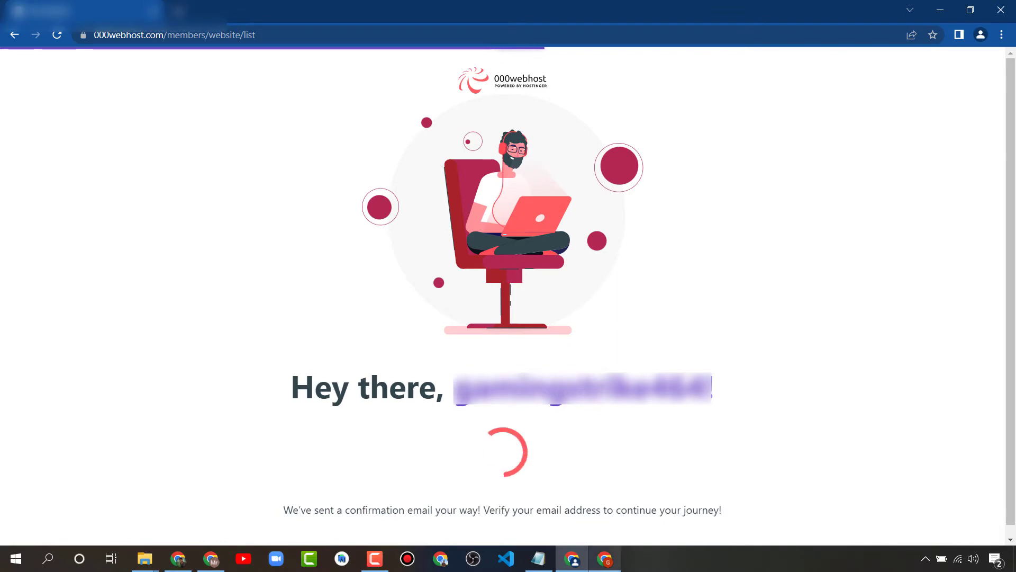
left_click(604, 559)
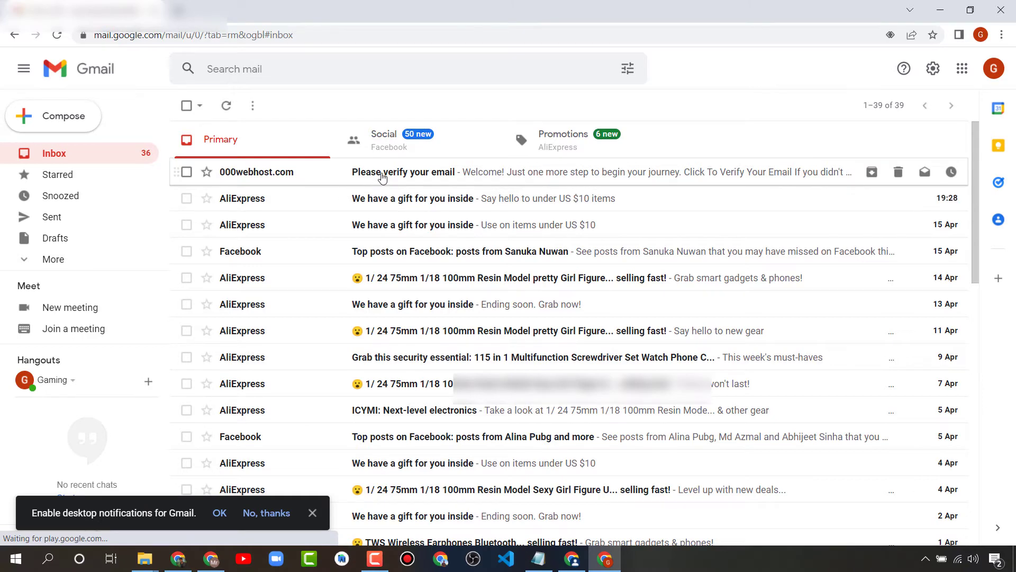
Copy the verify link from 000webhost's verification email and return to the 000webhost window
left_click(333, 175)
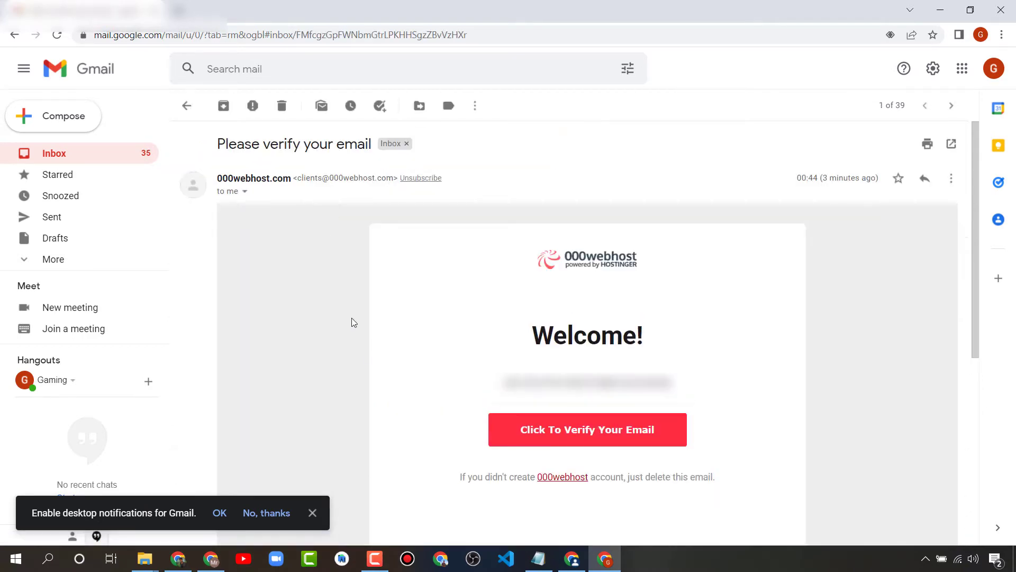
scroll(360, 338, "down", 3)
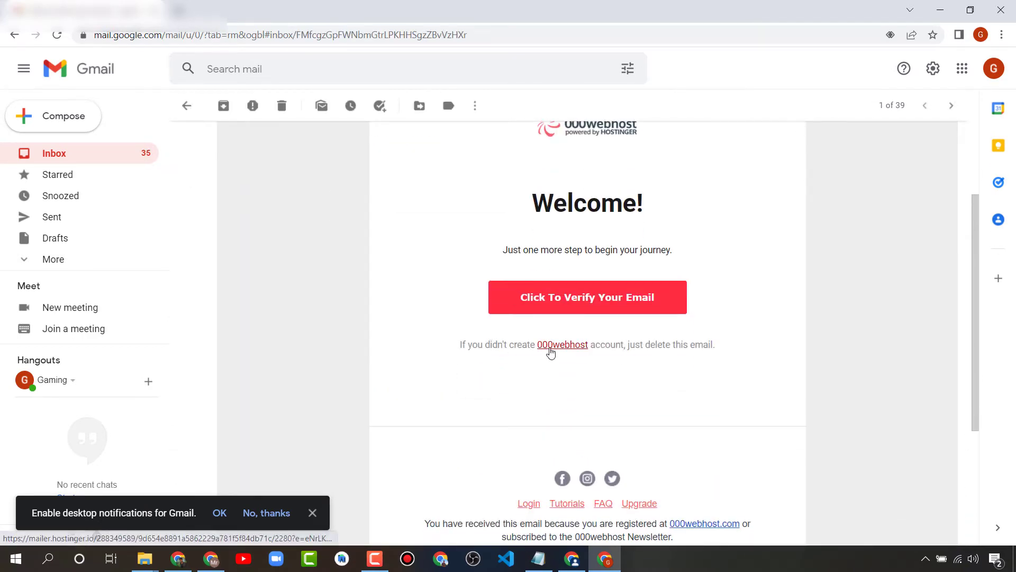
scroll(576, 360, "up", 1)
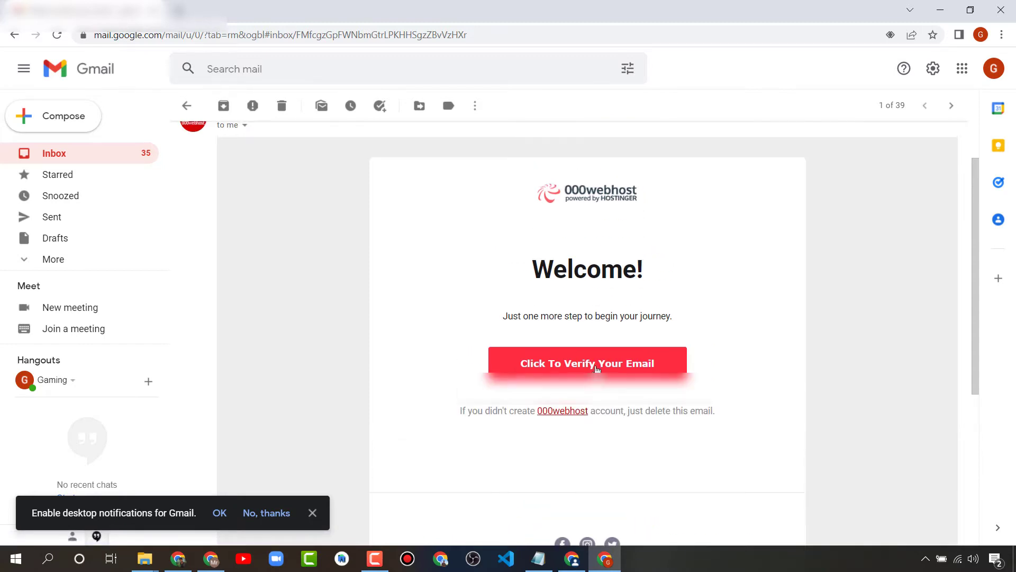
right_click(595, 365)
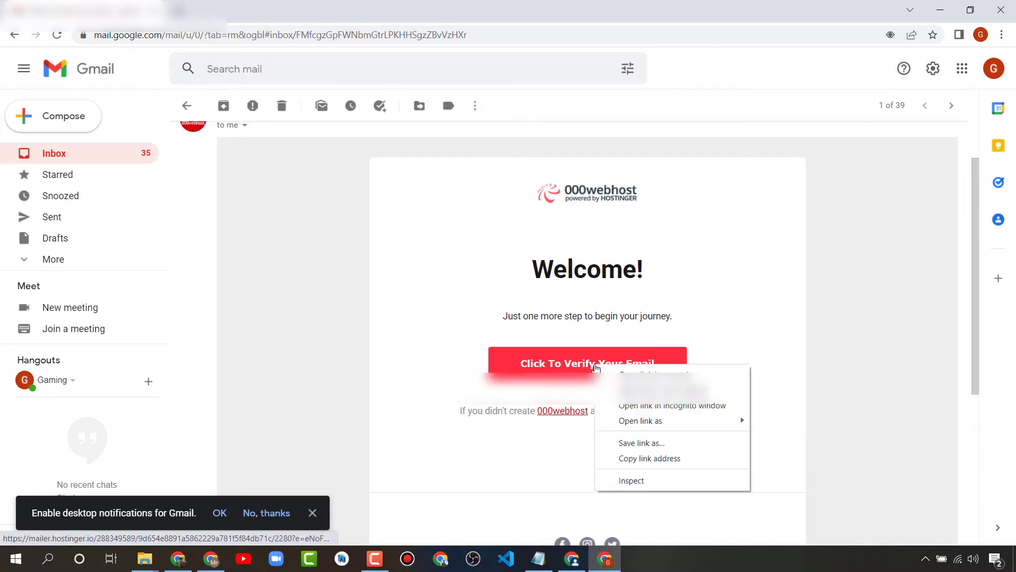
left_click(633, 459)
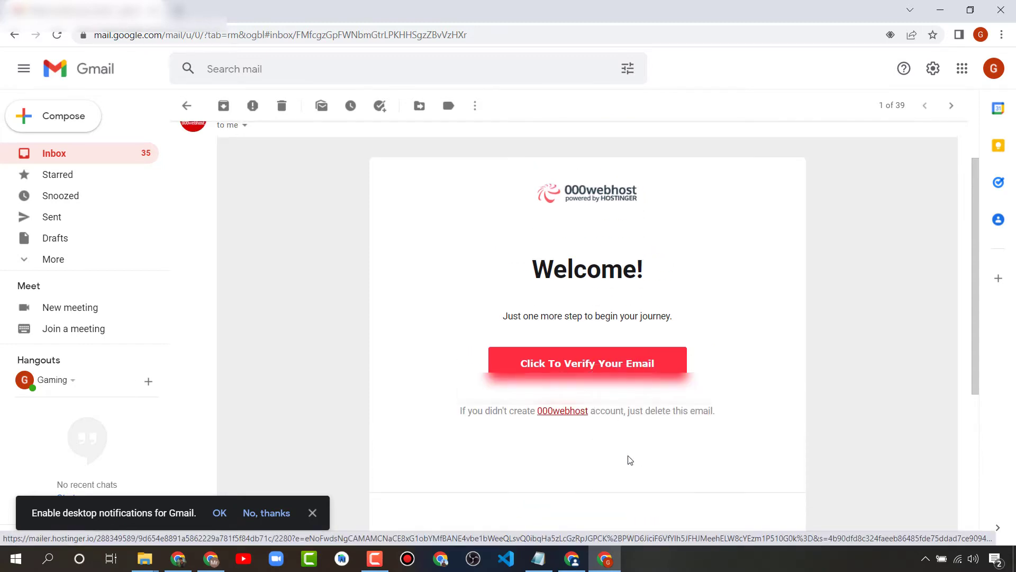
left_click(572, 559)
left_click(186, 35)
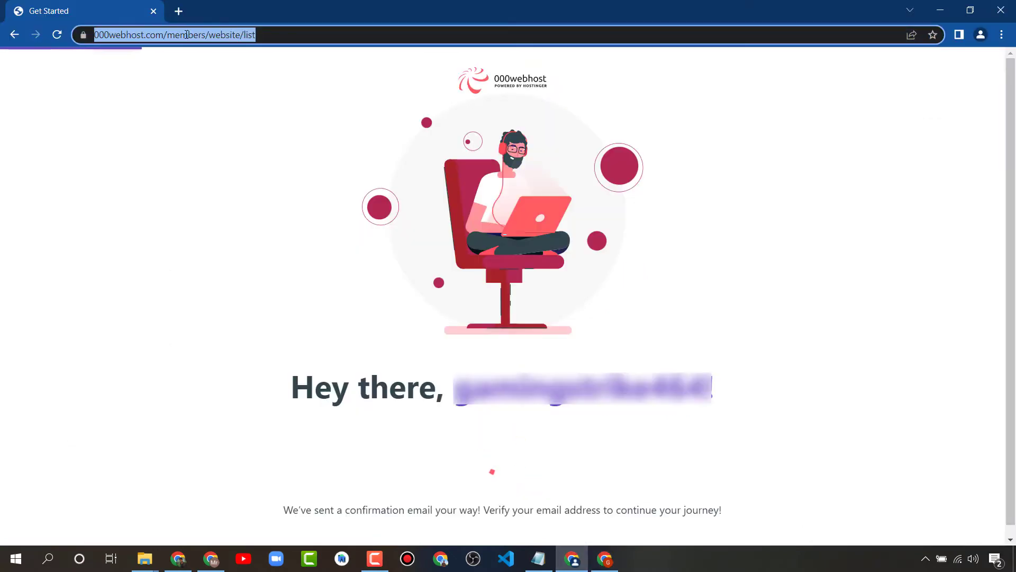
Paste the copied verify link into the address bar to open the Email Verification page
key("ctrl+v")
key("ctrl+a")
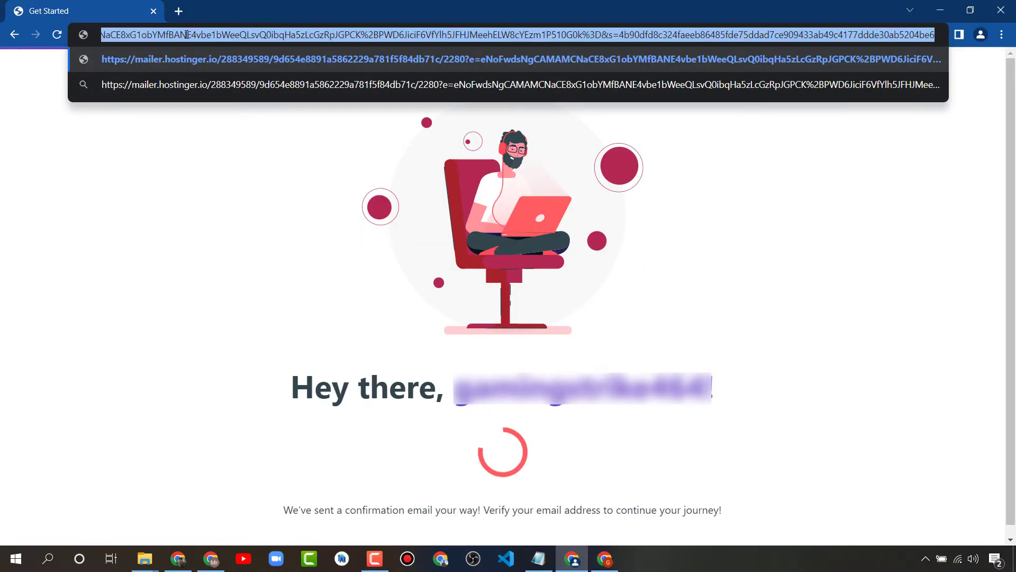
key("BackSpace")
key("ctrl+v")
key("Return")
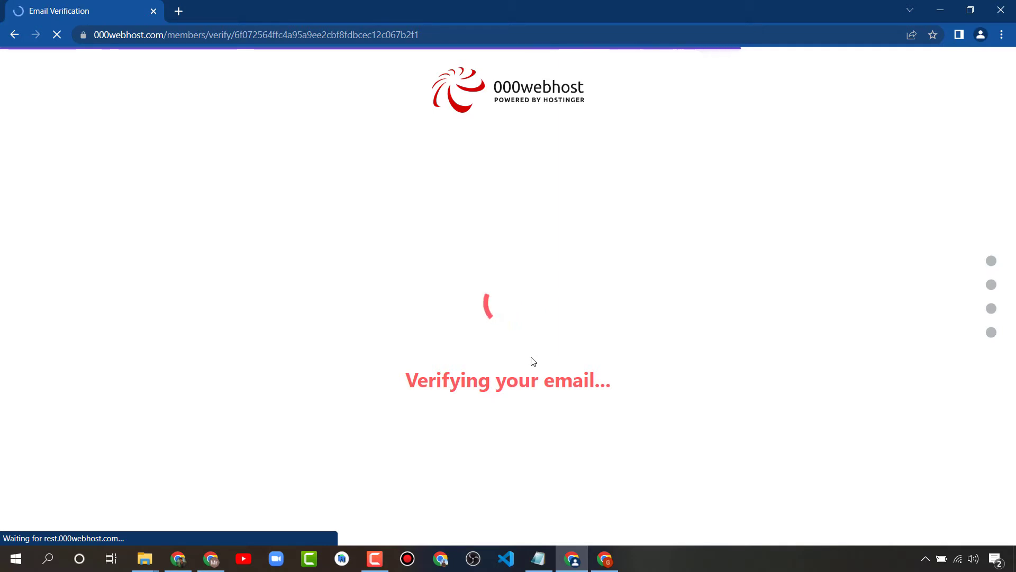
left_click_drag(389, 391, 641, 380)
left_click(562, 378)
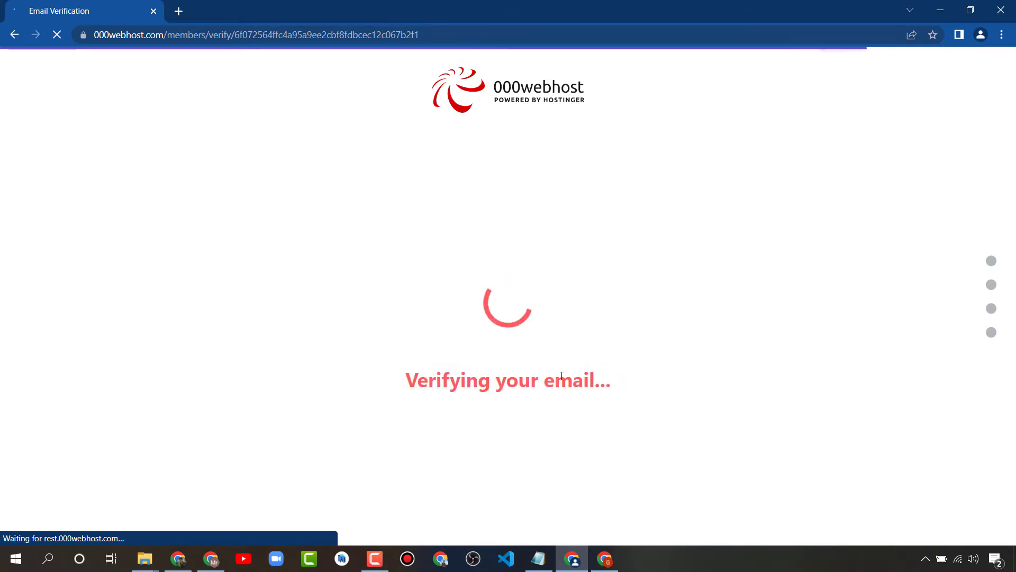
Add a line 'must verify the email' to the Notepad notes
left_click(539, 559)
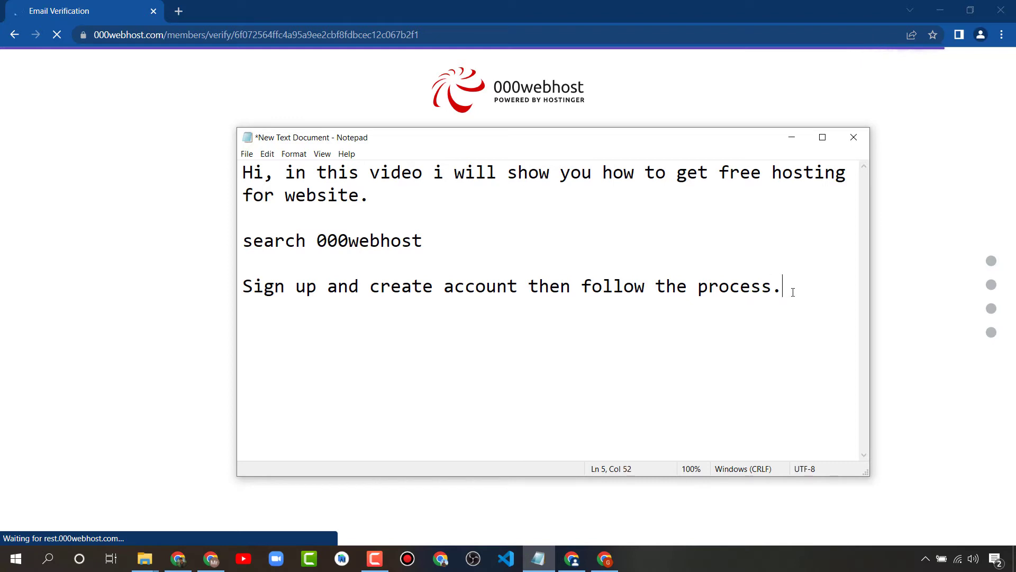
key("Return")
key("Return")
type("must ve")
type("rif")
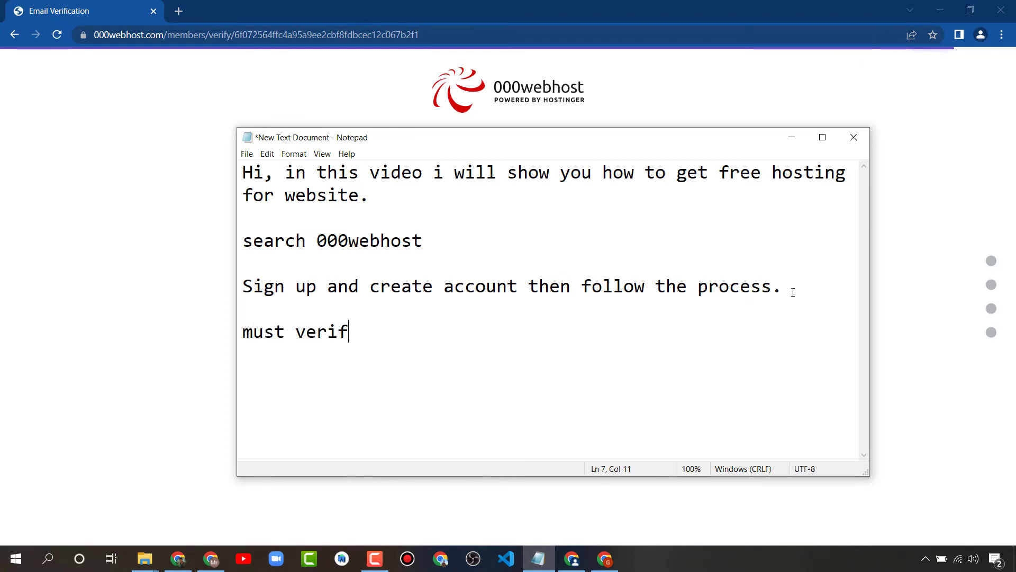
type("y the email")
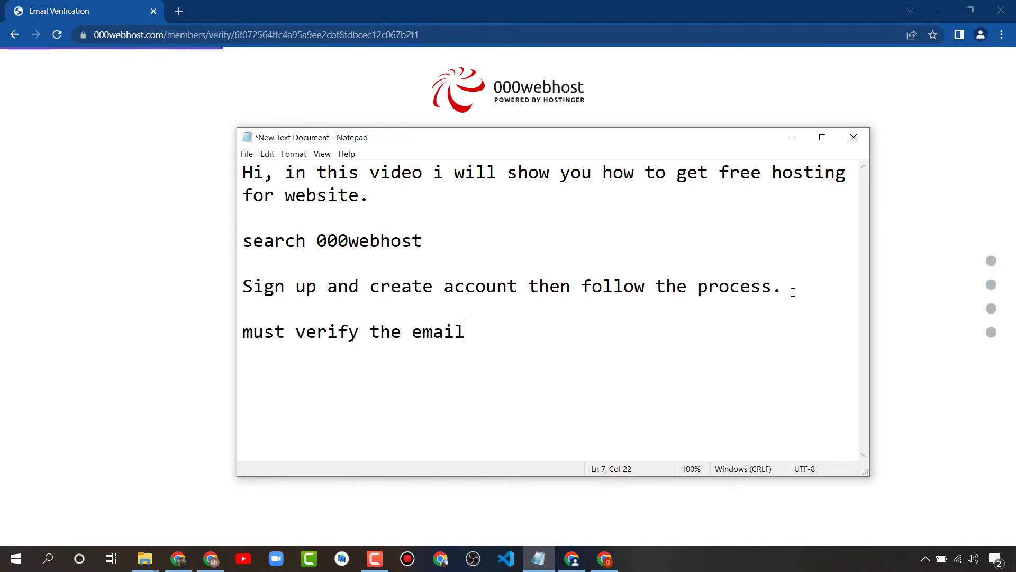
Choose Start a Blog with a writing topic and skip the browser recommendation
left_click(133, 282)
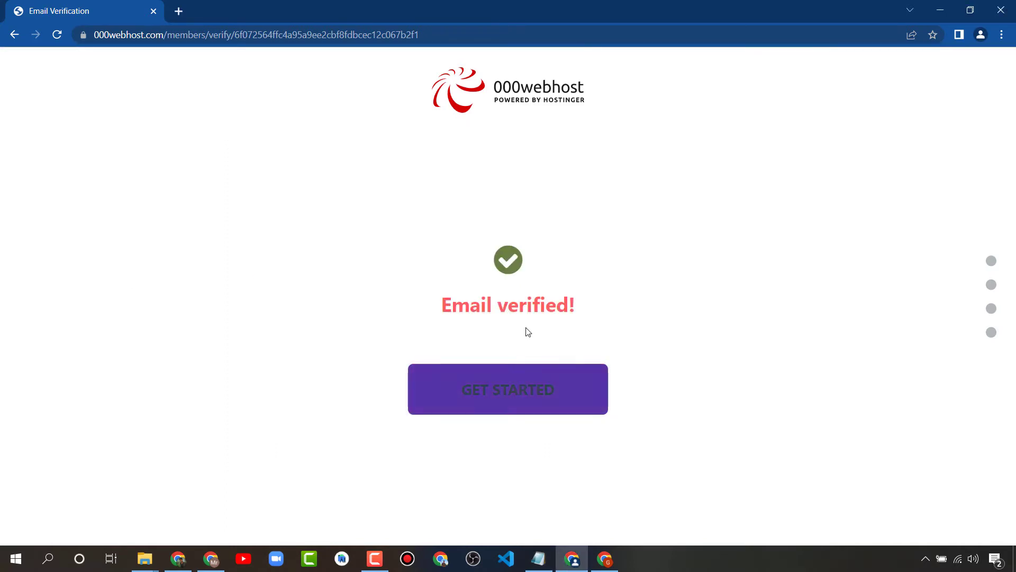
left_click(514, 378)
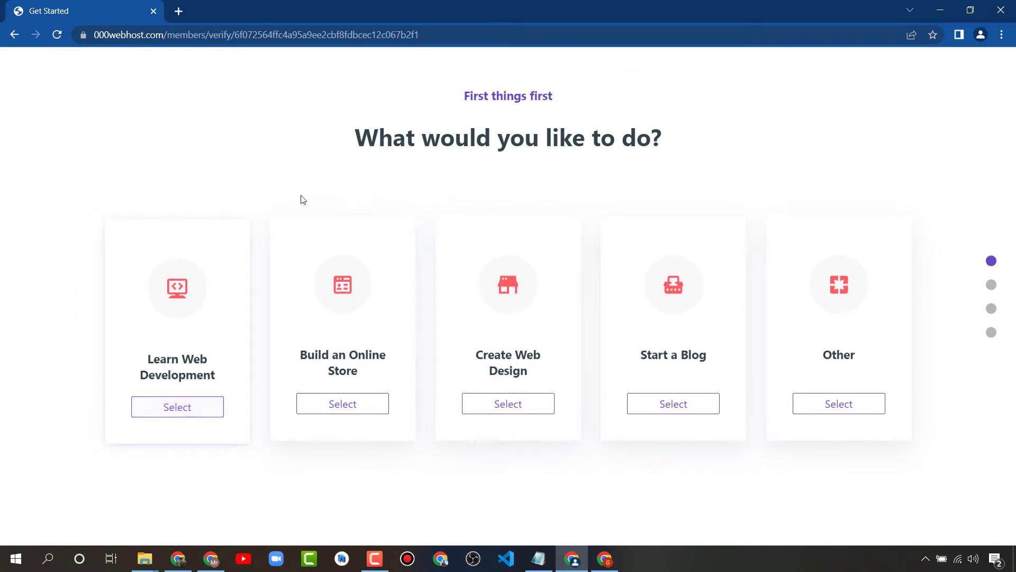
left_click_drag(347, 146, 682, 129)
left_click(686, 130)
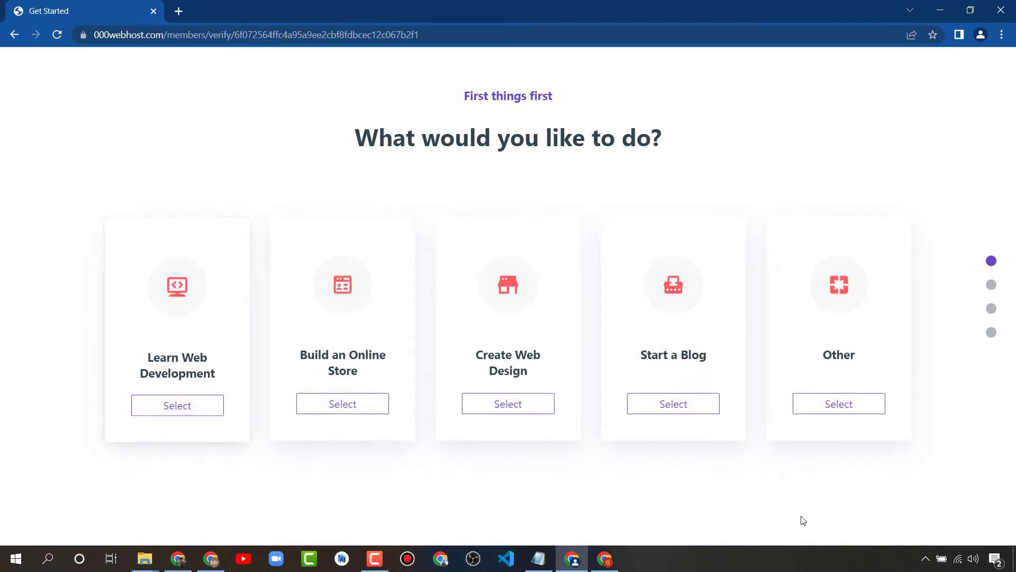
left_click(663, 403)
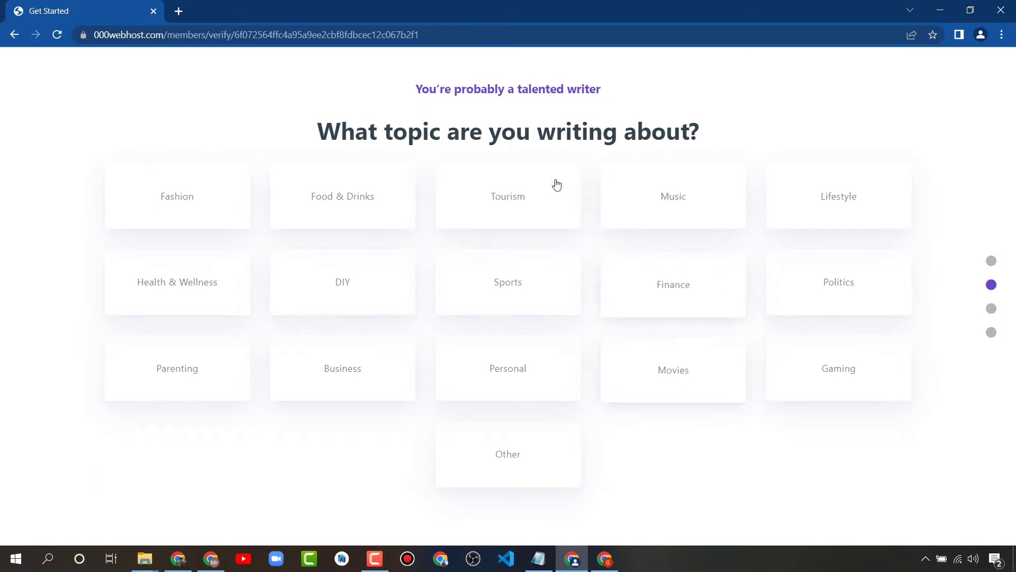
left_click(510, 474)
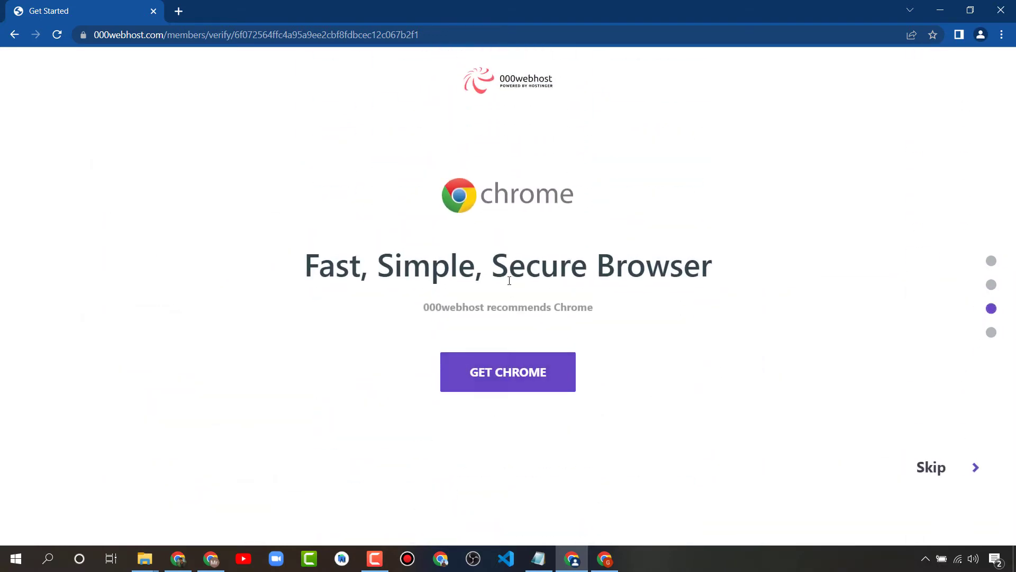
left_click(929, 467)
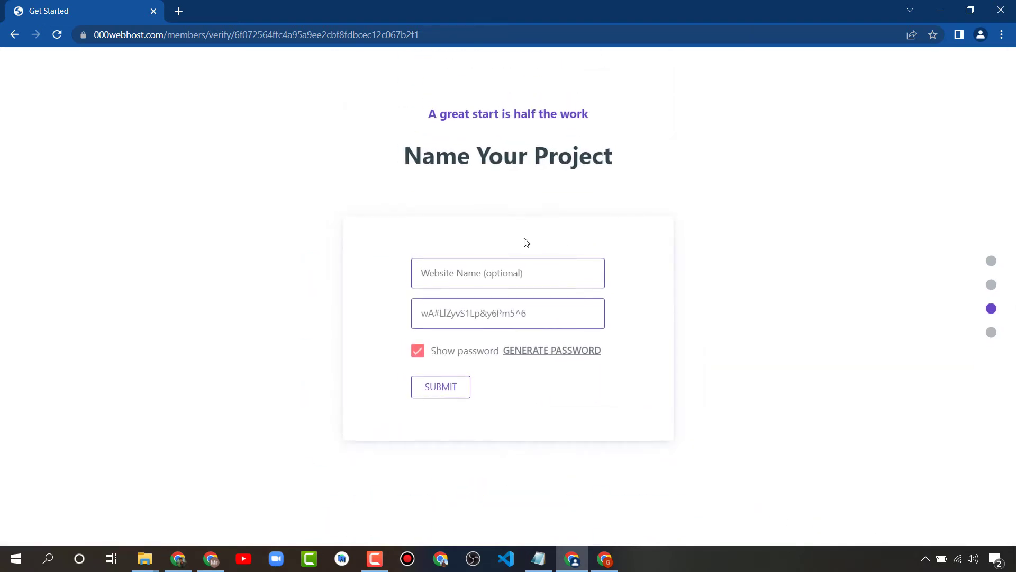
Enter DearProgrammer as the website name
left_click(522, 273)
type("dfsdf")
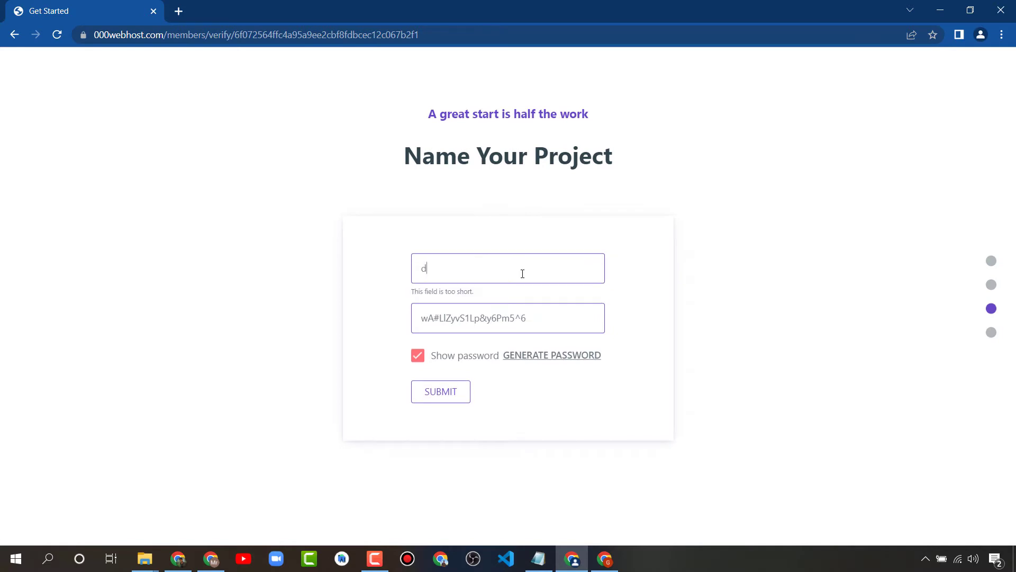
key("BackSpace")
key("BackSpace")
key("BackSpace")
key("BackSpace")
key("BackSpace")
type("Dear Programmer")
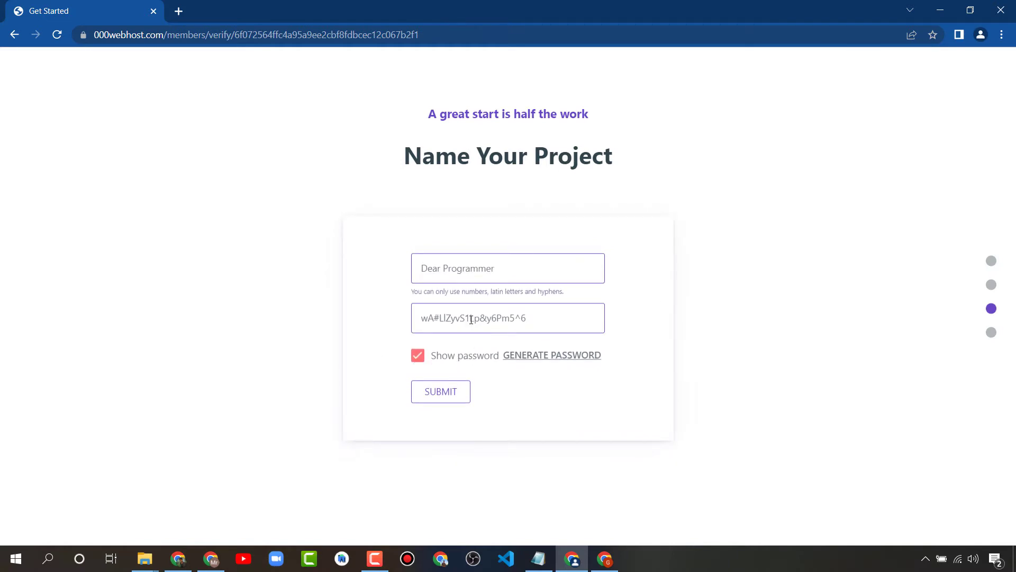
Generate a random site password, remove the space from the name, and submit the project
left_click_drag(546, 321, 401, 328)
left_click(318, 337)
left_click_drag(524, 317, 351, 331)
type("asdasdasd")
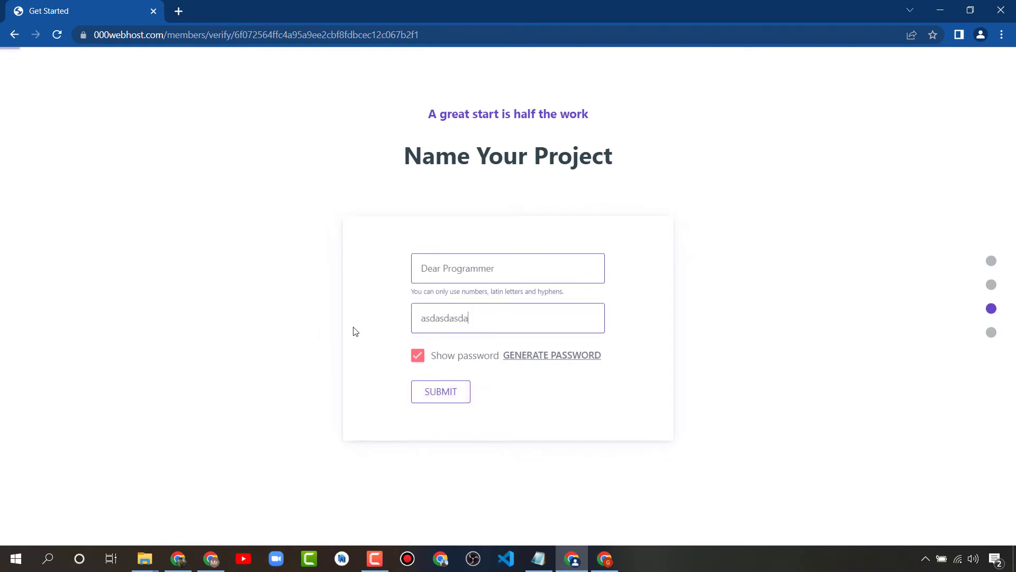
key("ctrl+a")
key("BackSpace")
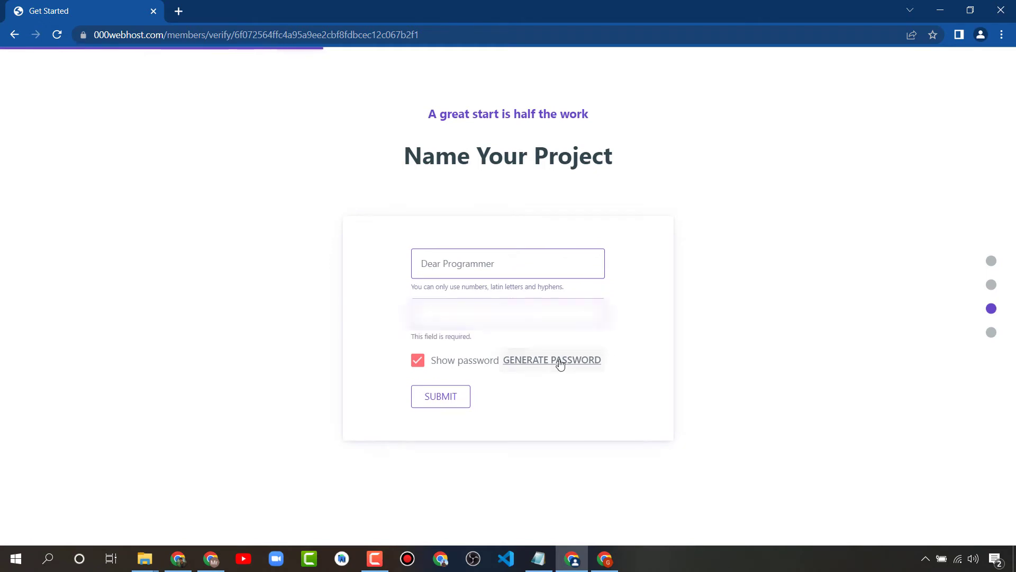
left_click(555, 356)
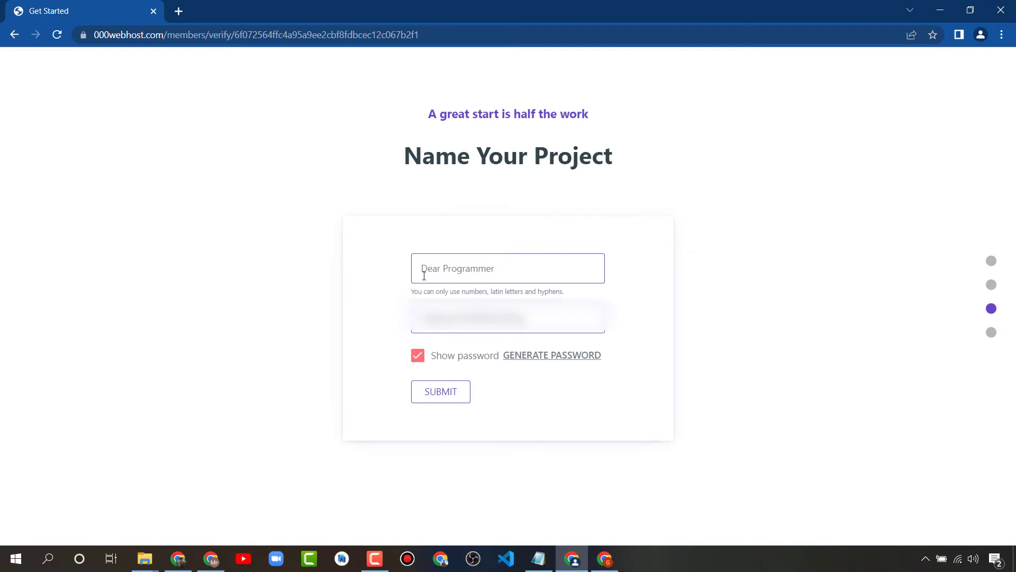
key("BackSpace")
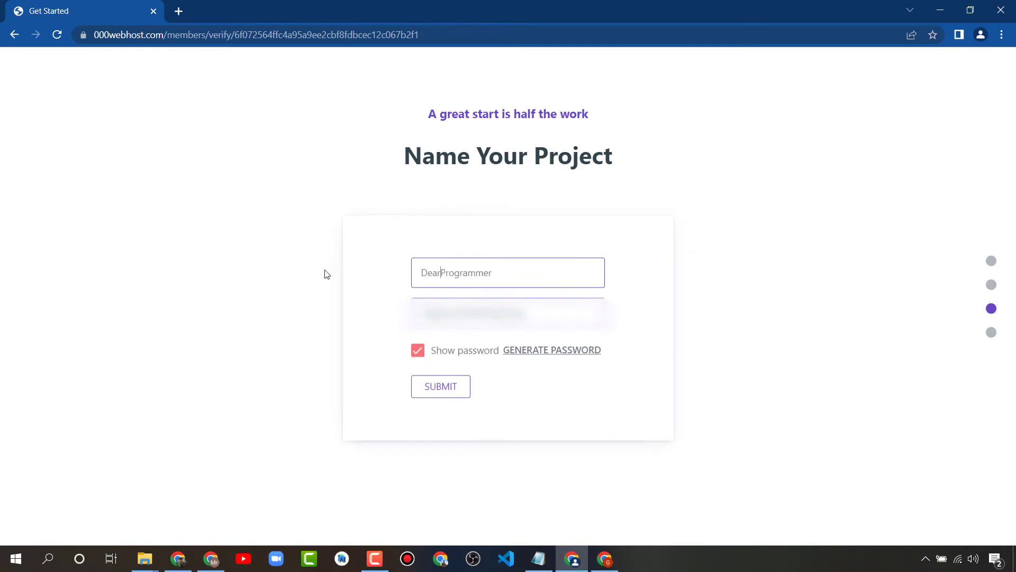
left_click(438, 394)
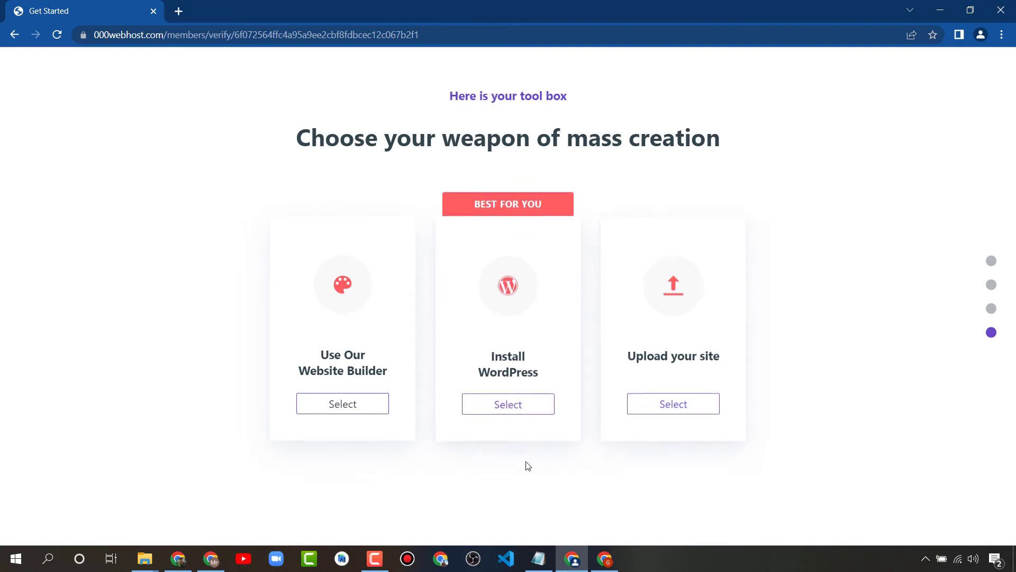
Choose Install WordPress with username admin, a custom admin password and English language, then install
left_click(487, 409)
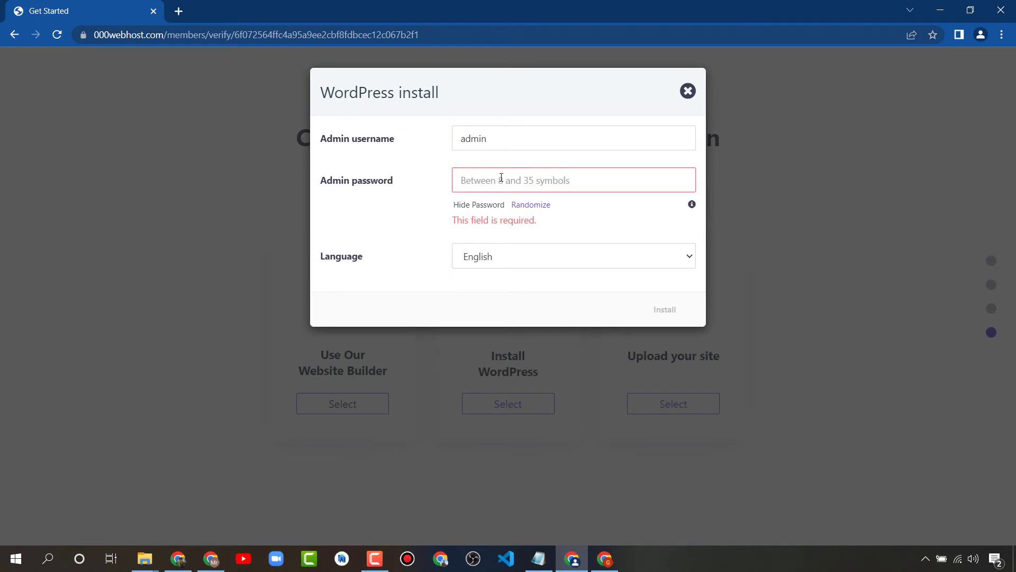
left_click(530, 205)
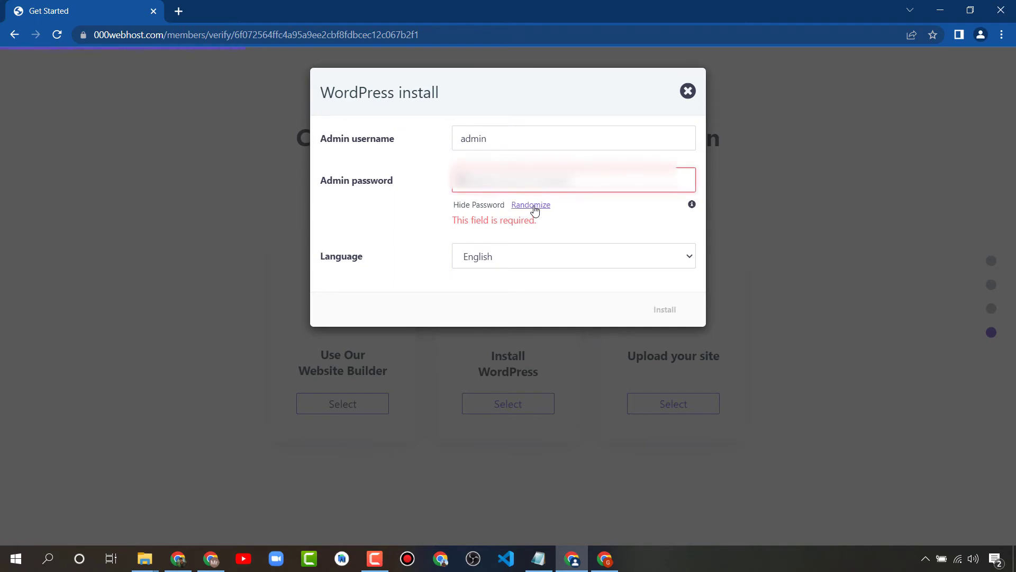
left_click(533, 207)
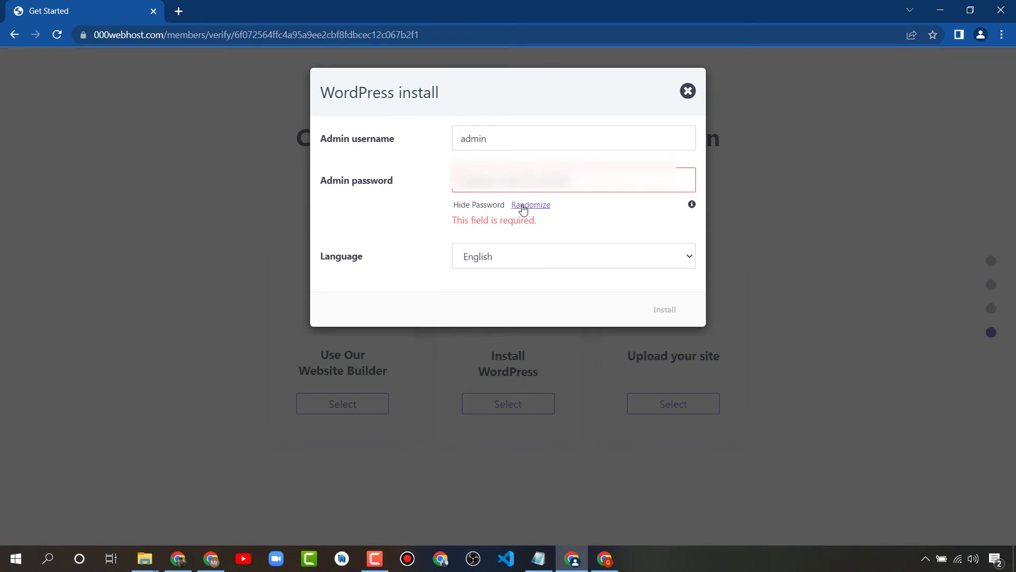
left_click(511, 254)
left_click(511, 254)
left_click(505, 223)
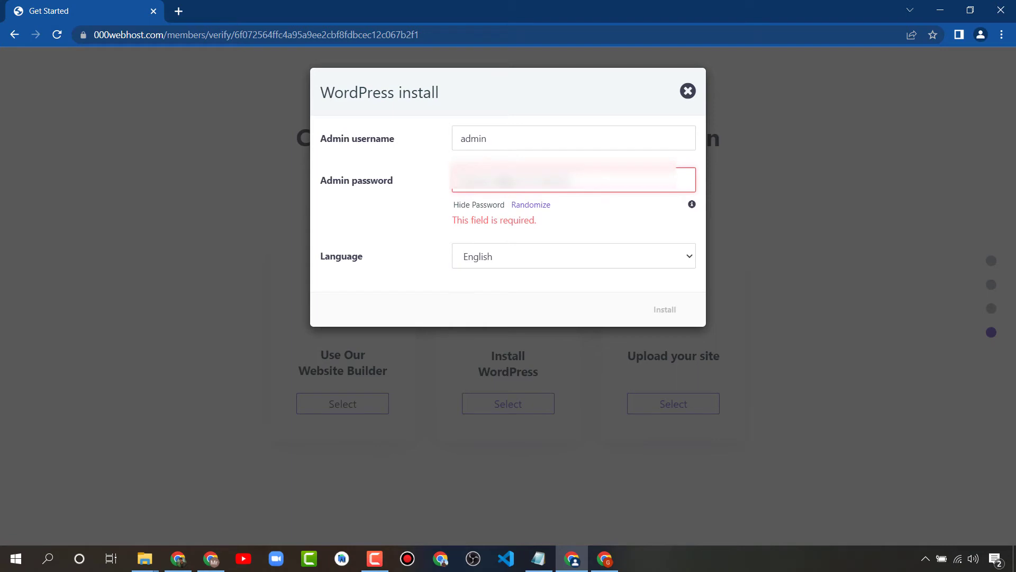
type("M")
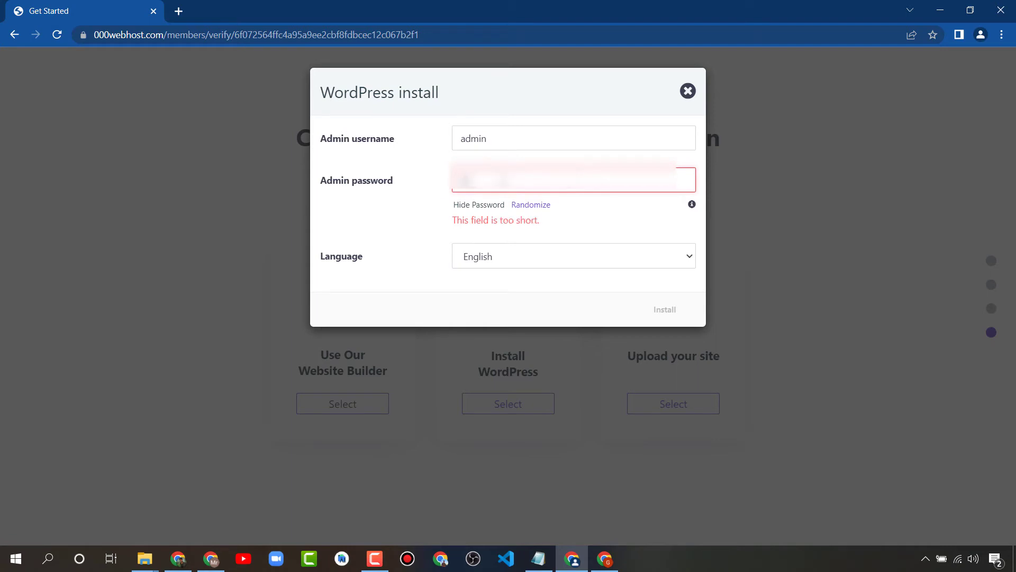
type("********")
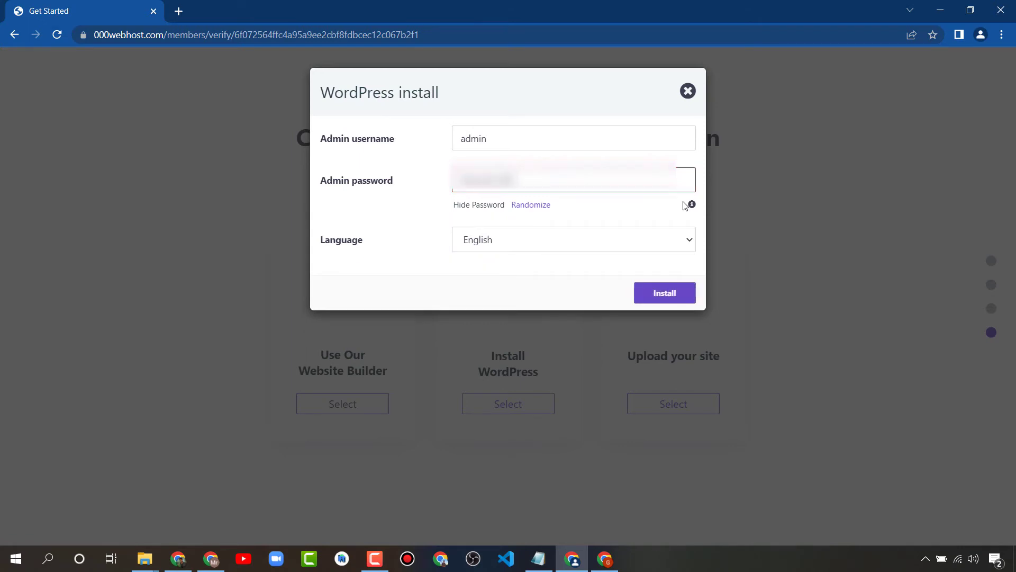
left_click(523, 255)
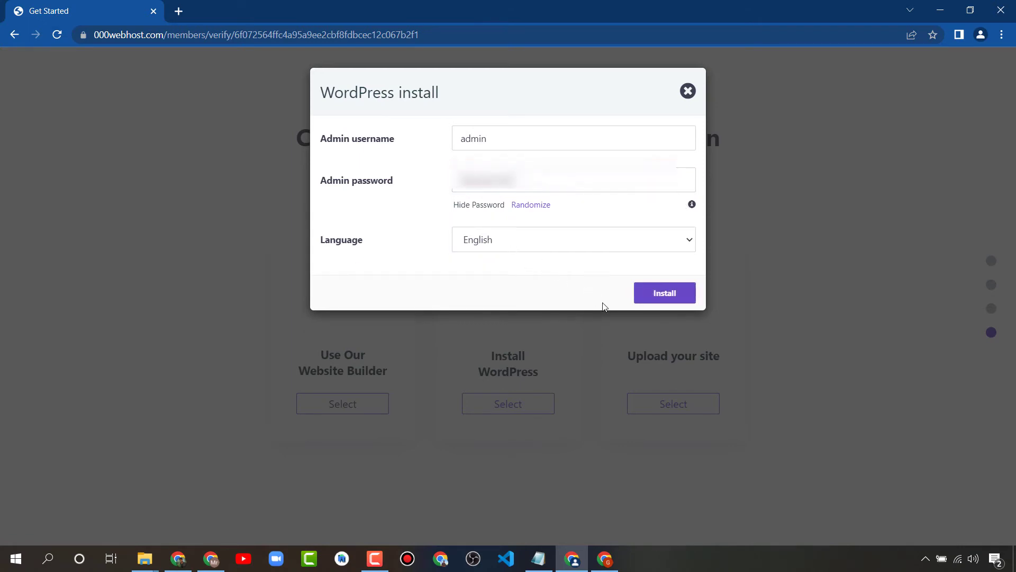
left_click(650, 296)
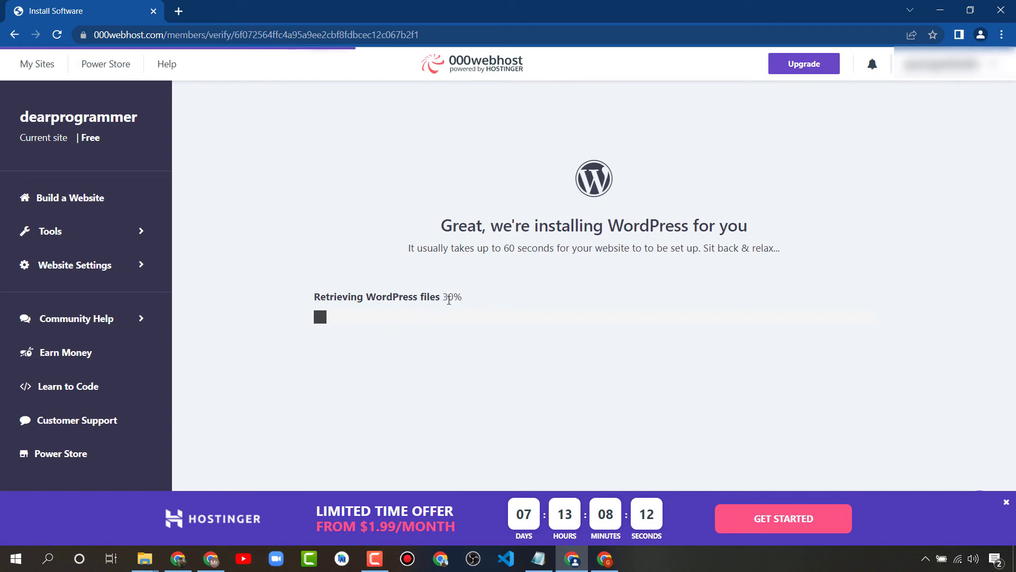
Wait while WordPress installs on the dearprogrammer site
left_click_drag(469, 294, 311, 294)
left_click(533, 259)
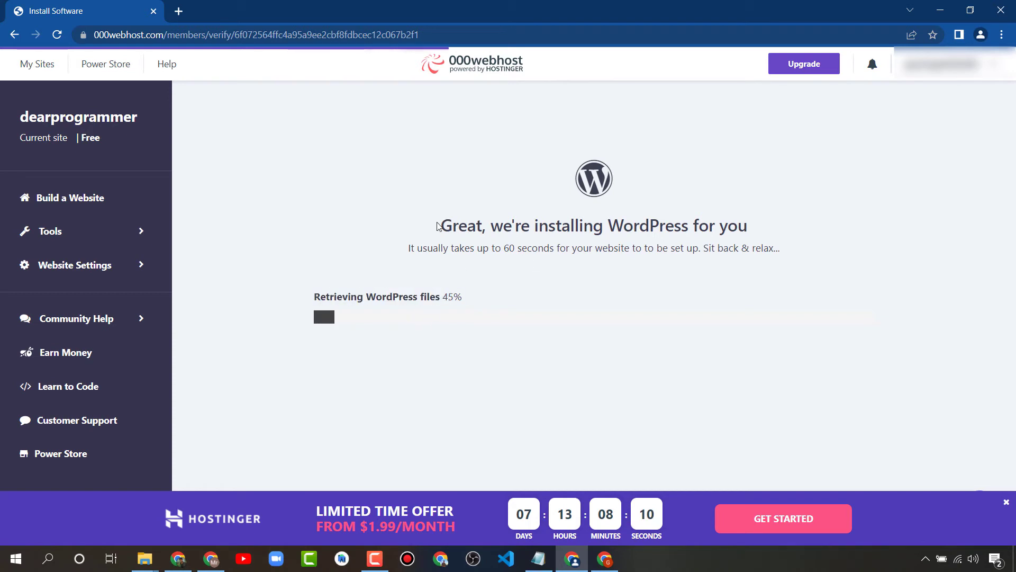
left_click_drag(437, 227, 710, 288)
left_click(506, 203)
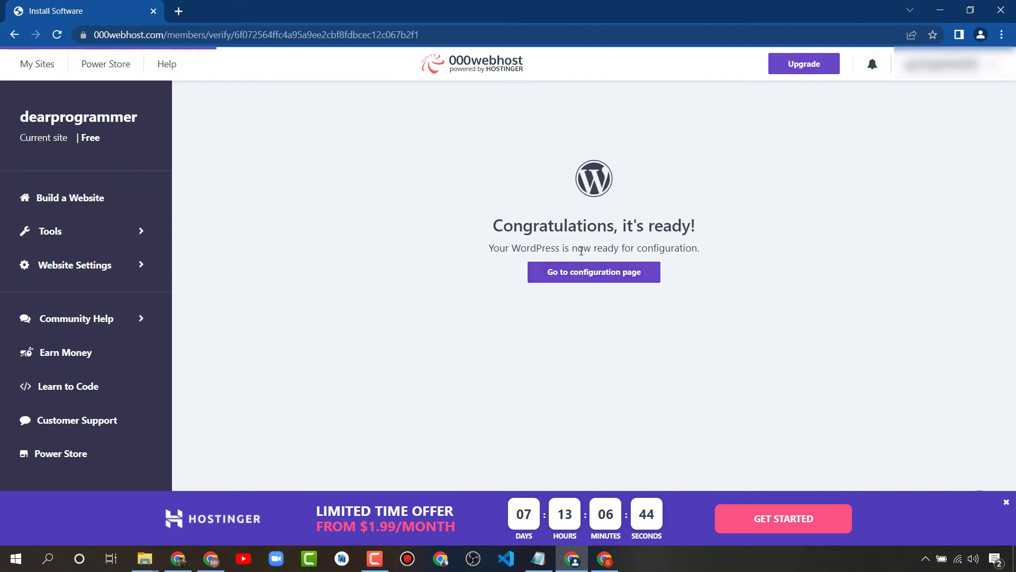
Open the WordPress configuration page and switch to the new wp-login.php tab
left_click(581, 277)
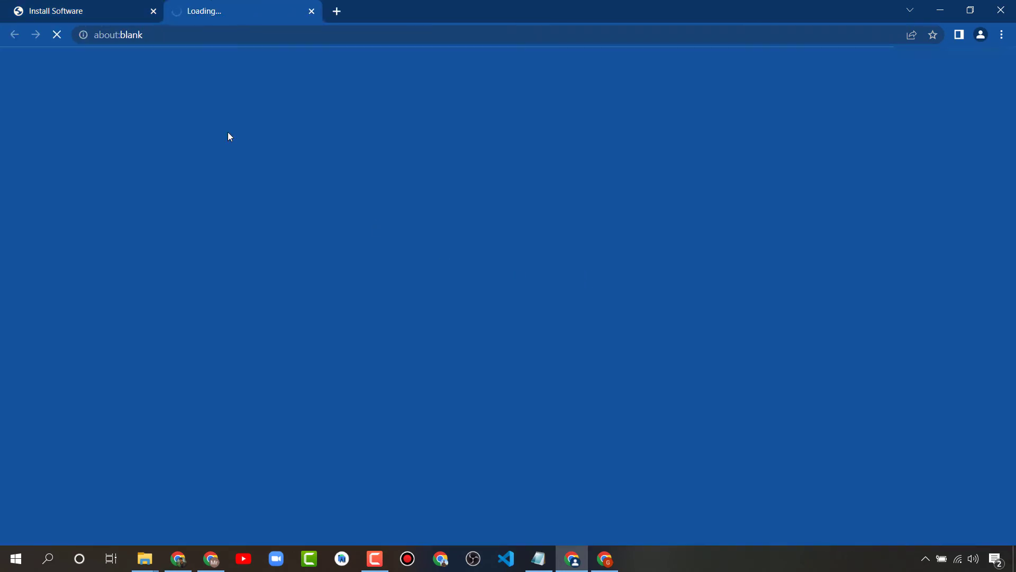
left_click(78, 4)
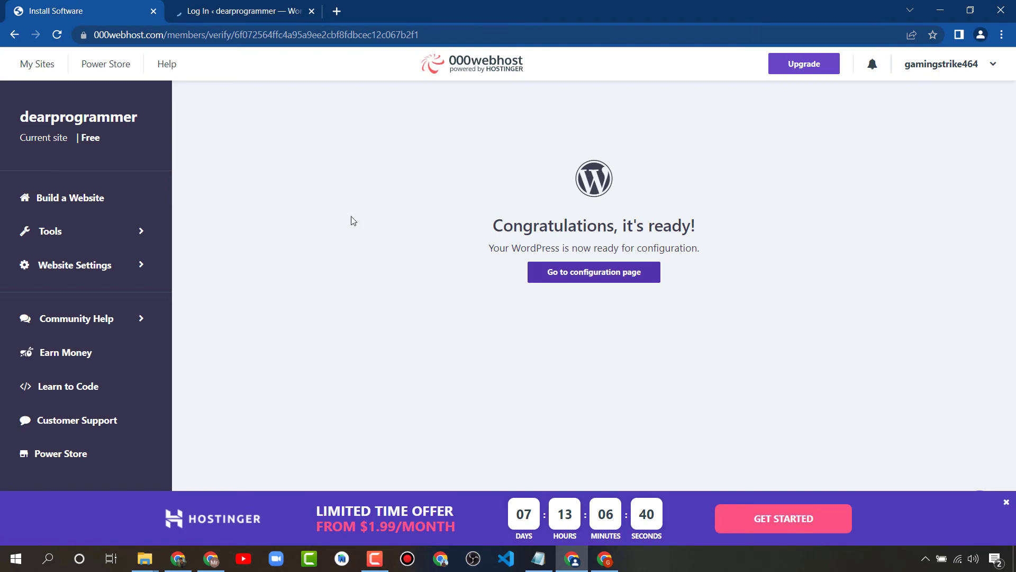
left_click(248, 4)
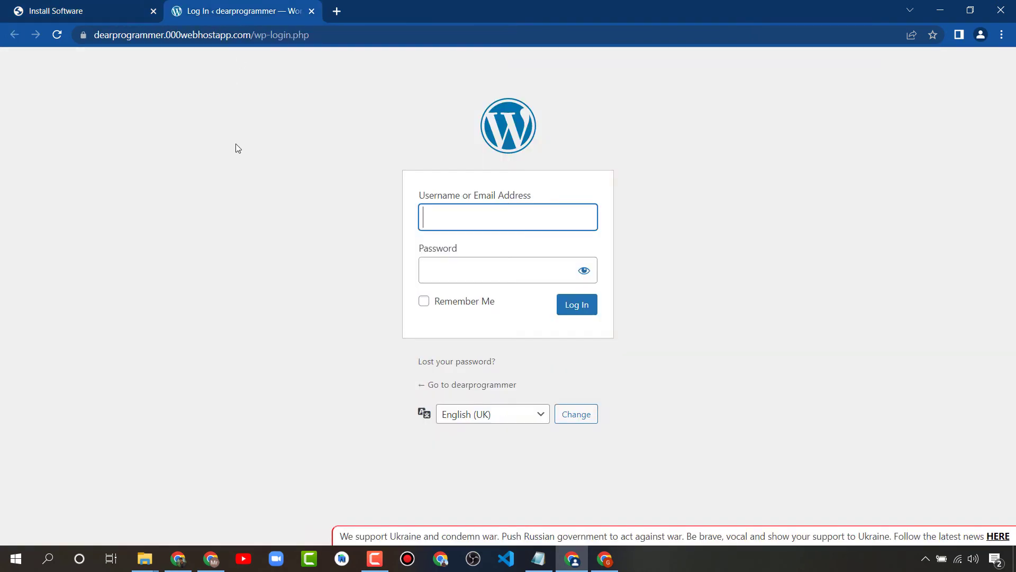
left_click(233, 216)
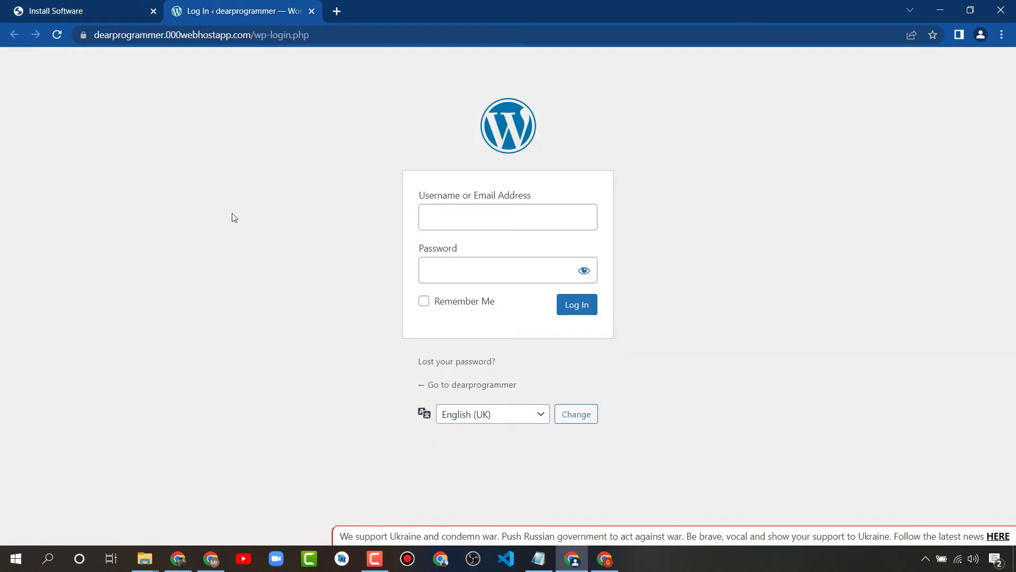
Log in to WordPress with username admin and the admin password
left_click(439, 225)
type("admi")
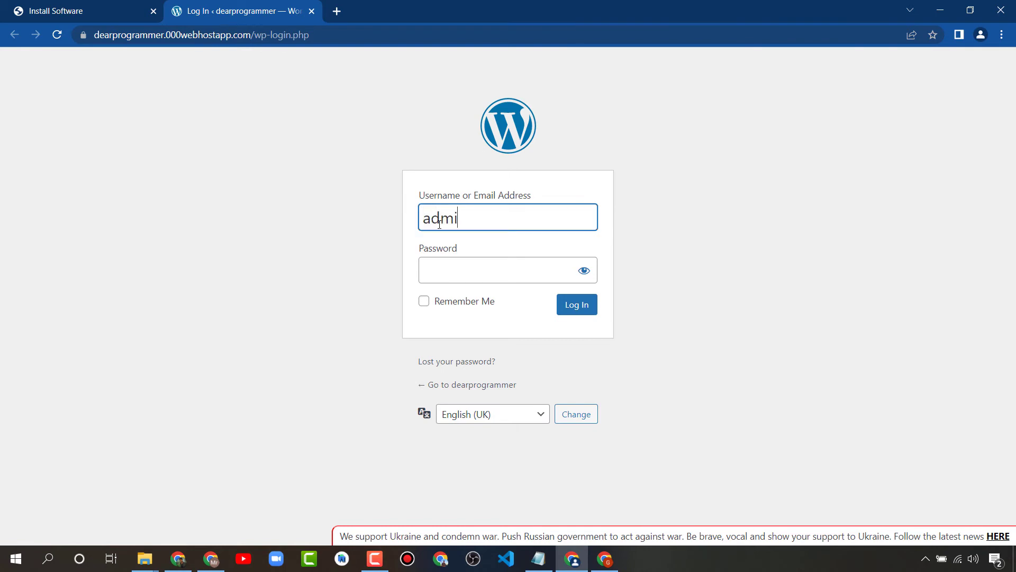
type("n")
key("Tab")
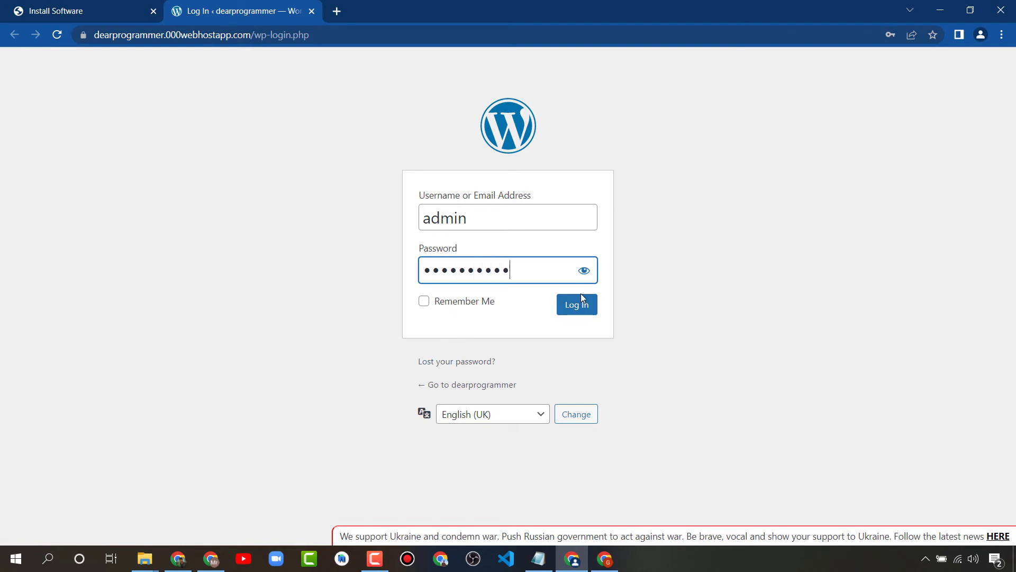
left_click(582, 307)
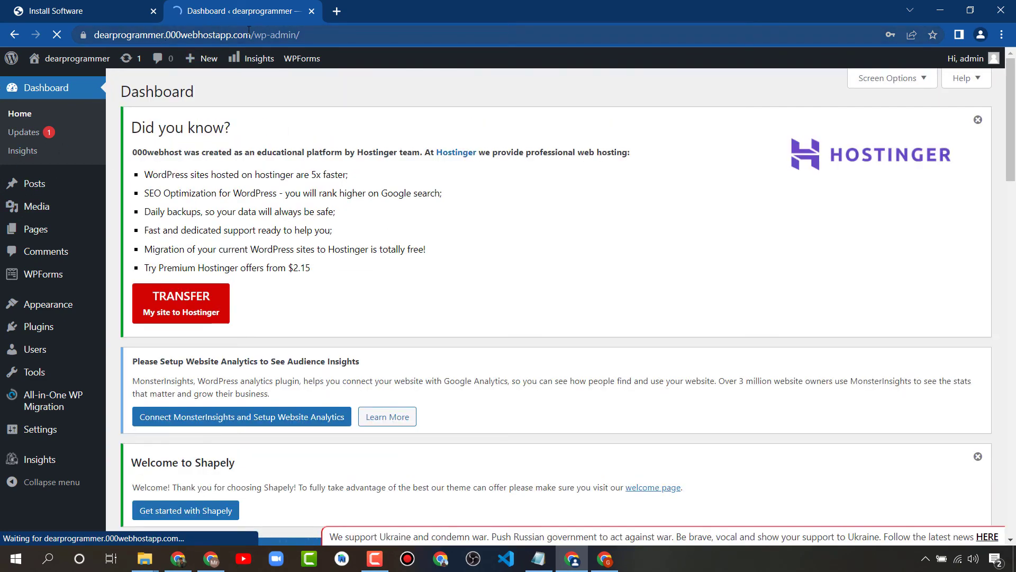
Save the admin login in Chrome's password popup
left_click_drag(250, 34, 84, 44)
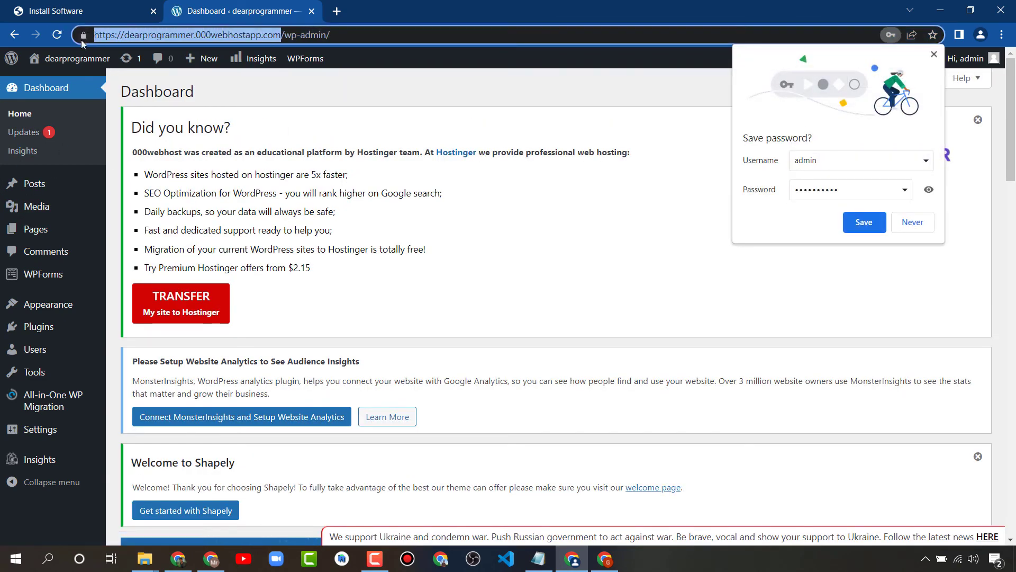
left_click(273, 150)
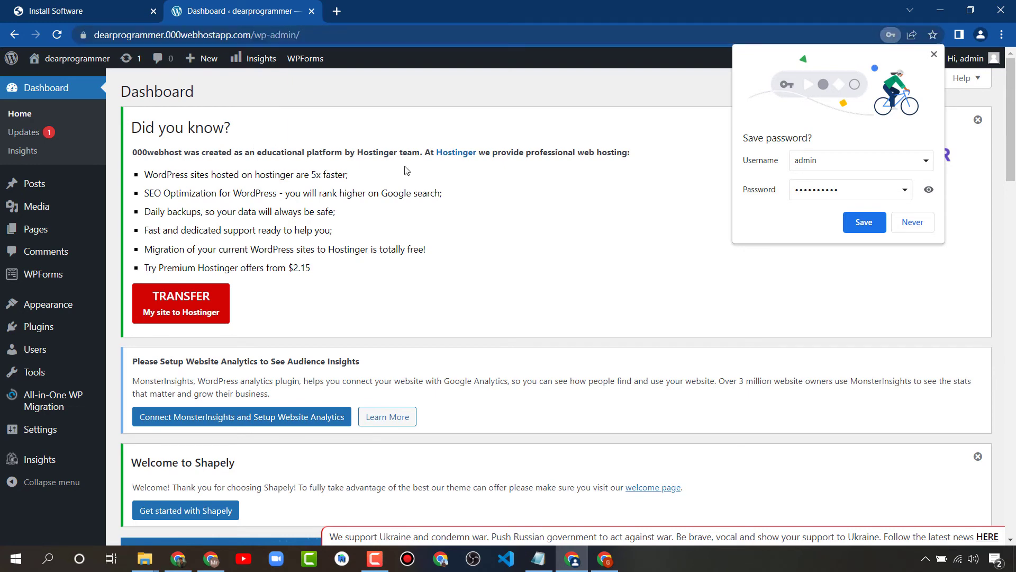
left_click(853, 227)
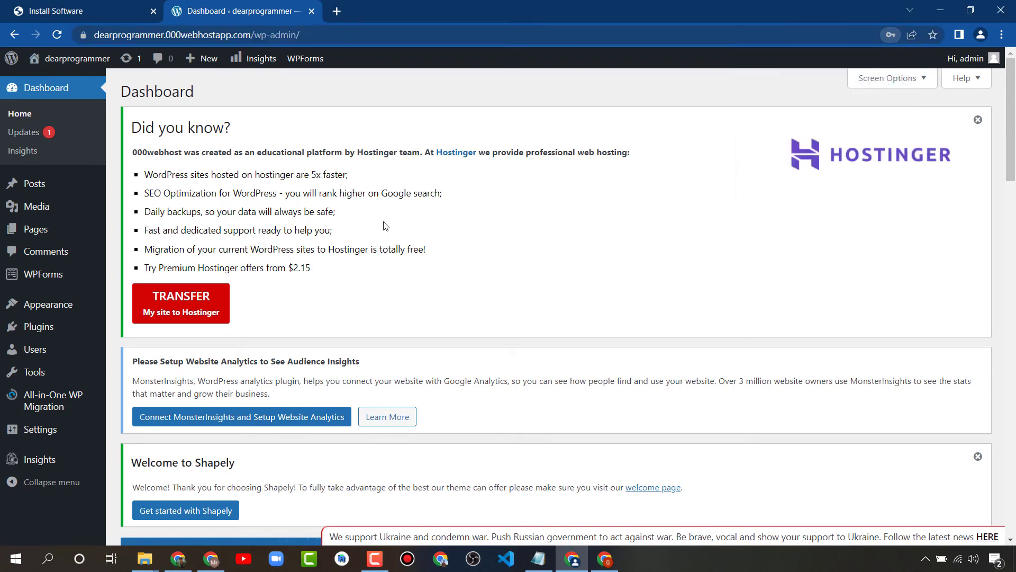
Look over the Dashboard, then go to the Posts admin page
scroll(385, 224, "down", 1)
scroll(388, 225, "up", 1)
left_click_drag(258, 132, 129, 128)
left_click(129, 128)
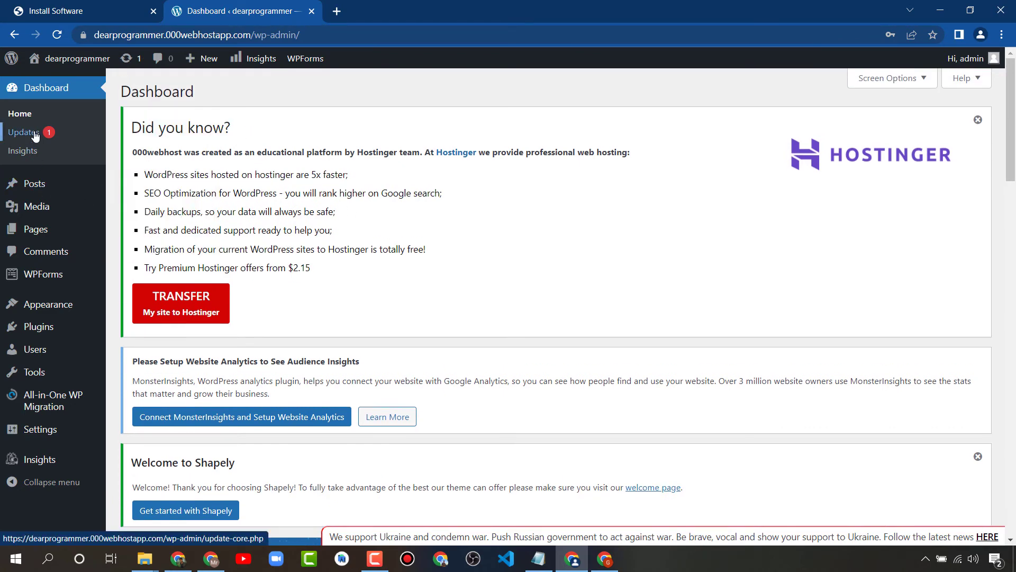
left_click(42, 185)
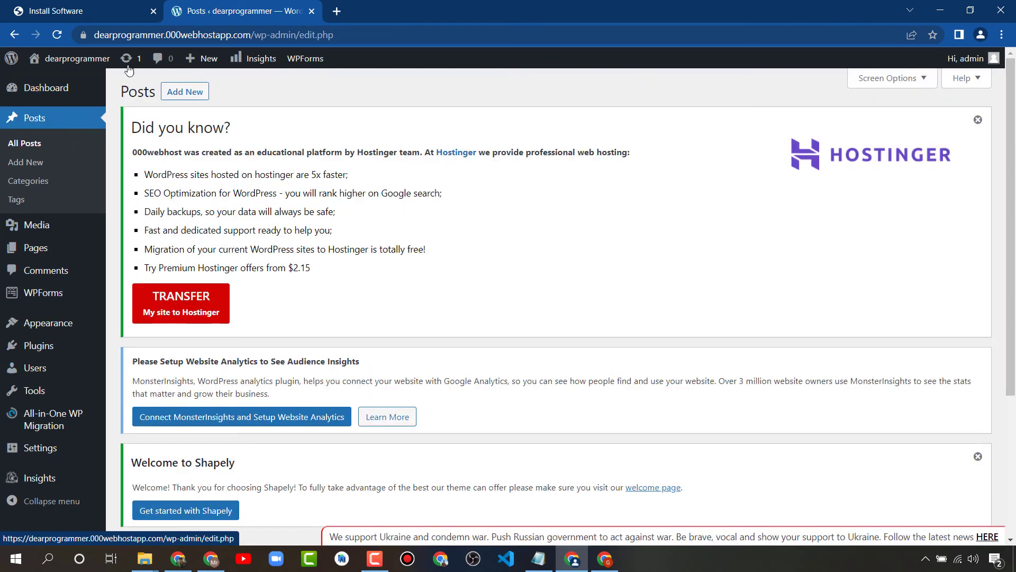
mouse_move(89, 69)
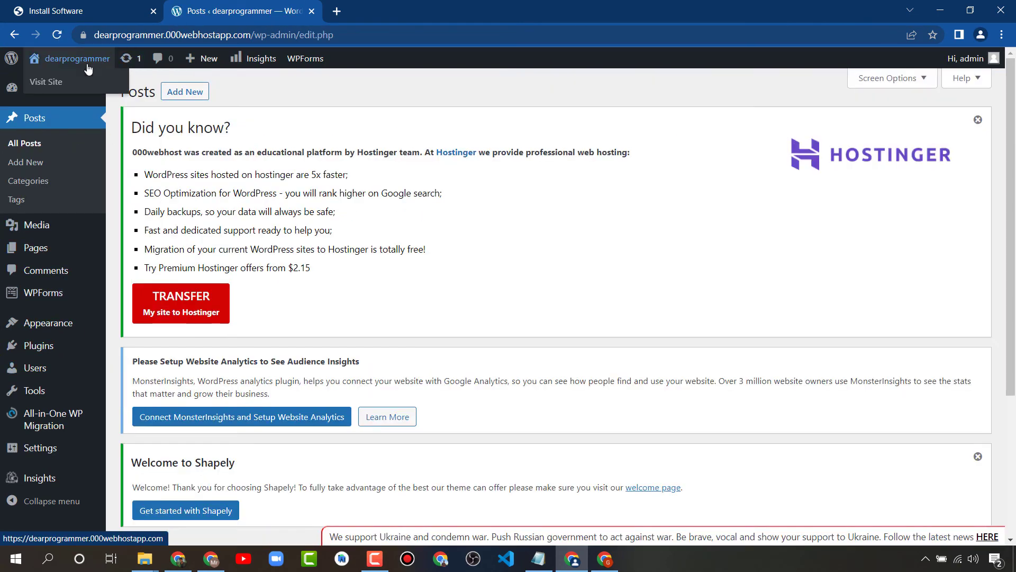
left_click(47, 87)
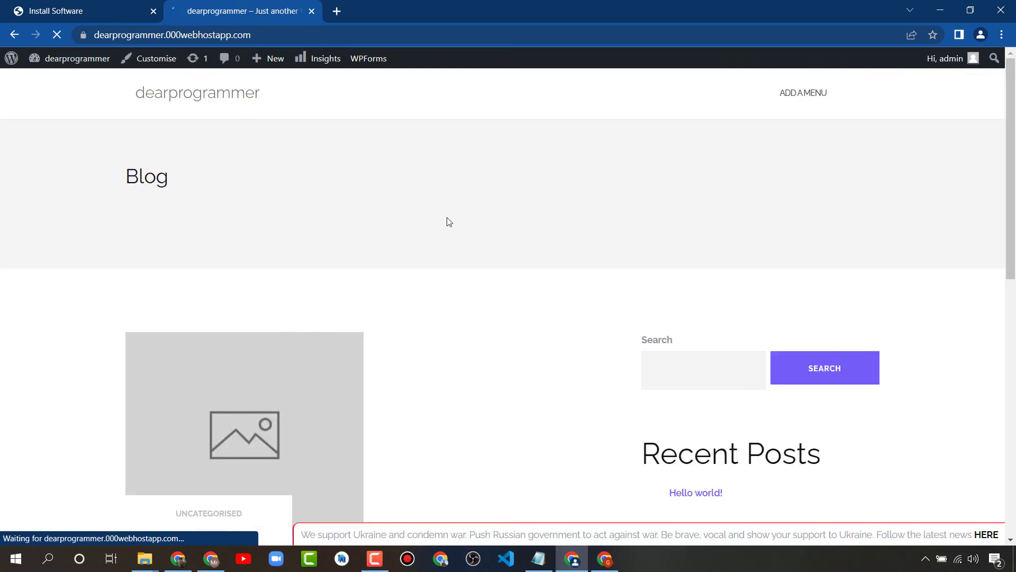
scroll(408, 231, "down", 4)
left_click_drag(106, 285, 335, 300)
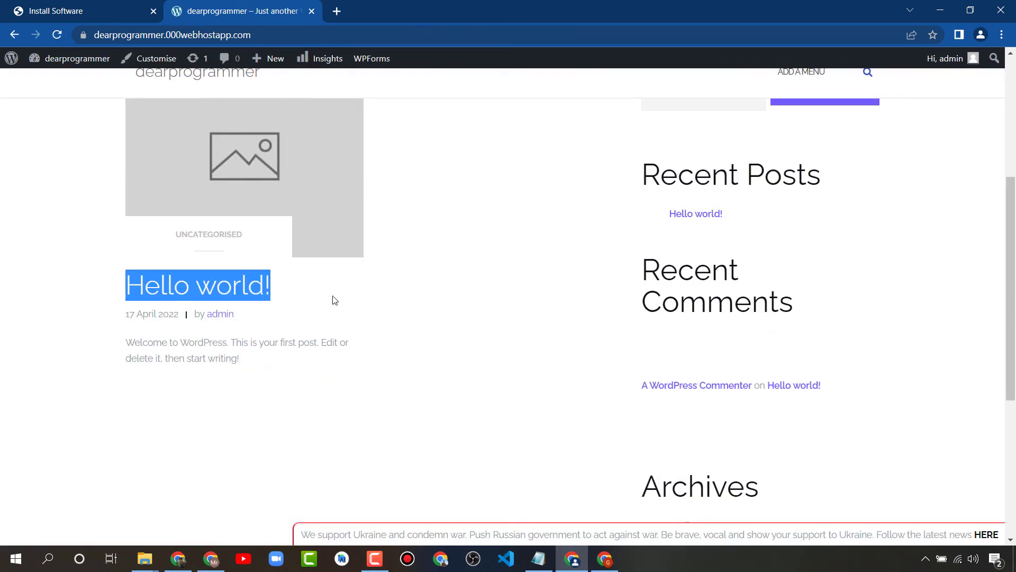
left_click(334, 300)
scroll(469, 342, "up", 4)
scroll(469, 343, "down", 10)
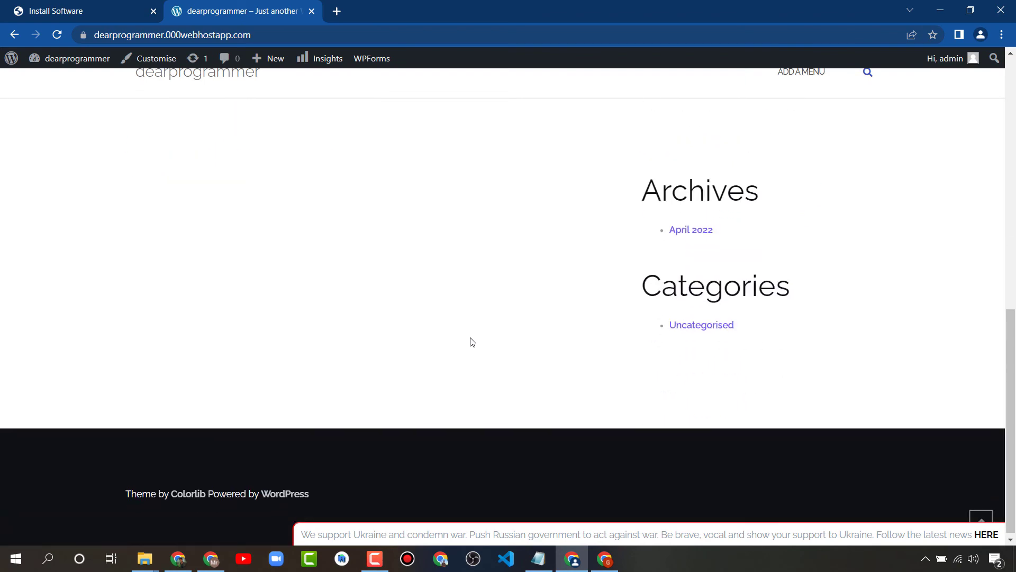
scroll(470, 341, "up", 10)
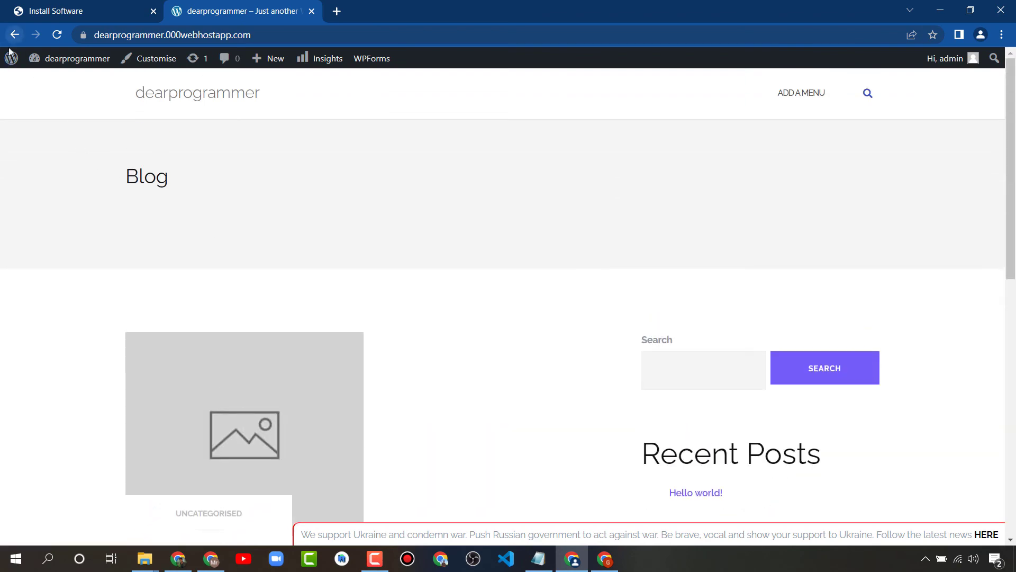
left_click_drag(122, 176, 224, 197)
left_click(37, 78)
Return to the Posts page and go to Appearance > Themes
left_click(14, 35)
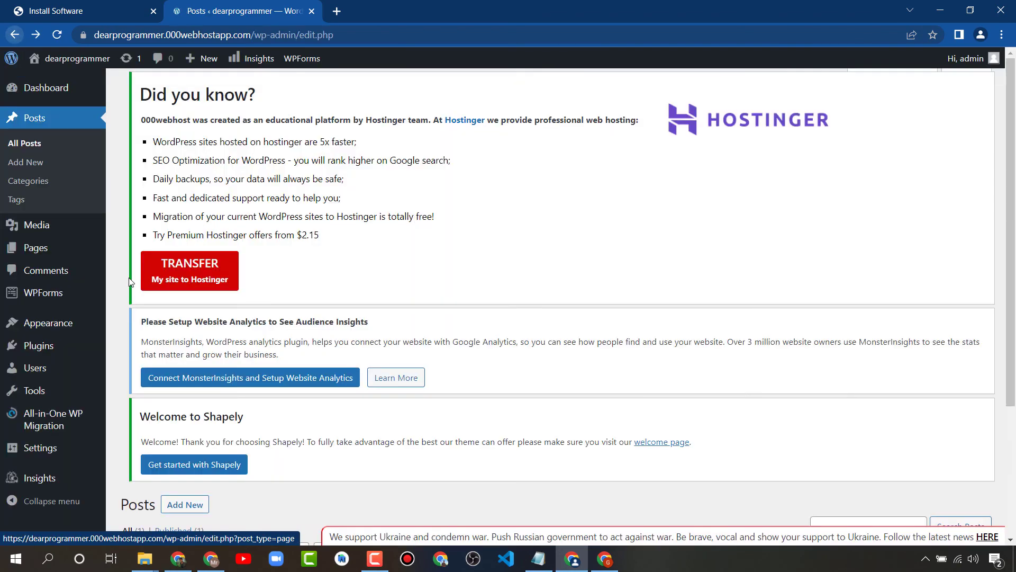
mouse_move(47, 331)
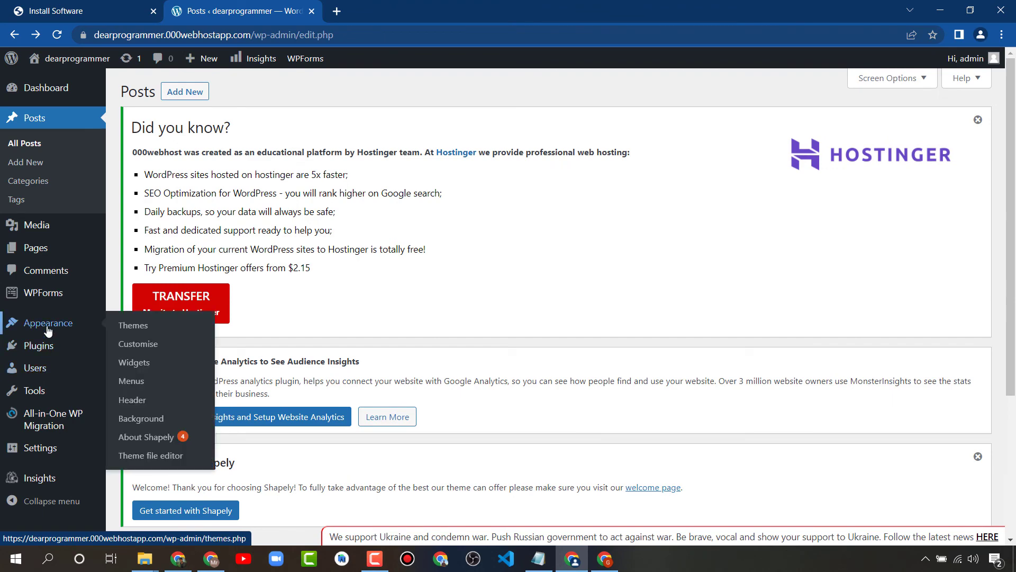
left_click(133, 330)
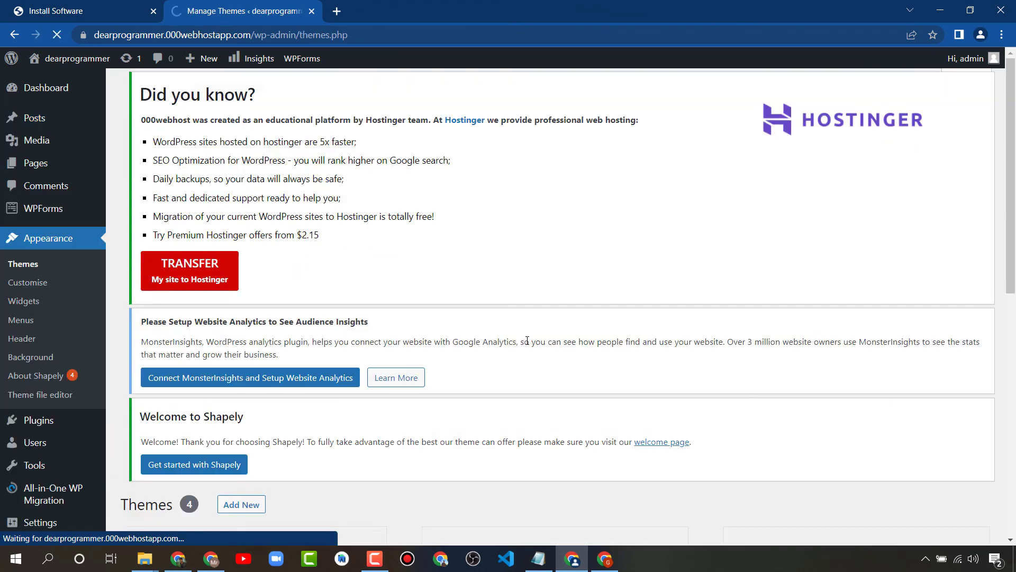
Browse the themes with Shapely active, then return to 000webhost's ready page
scroll(439, 310, "down", 7)
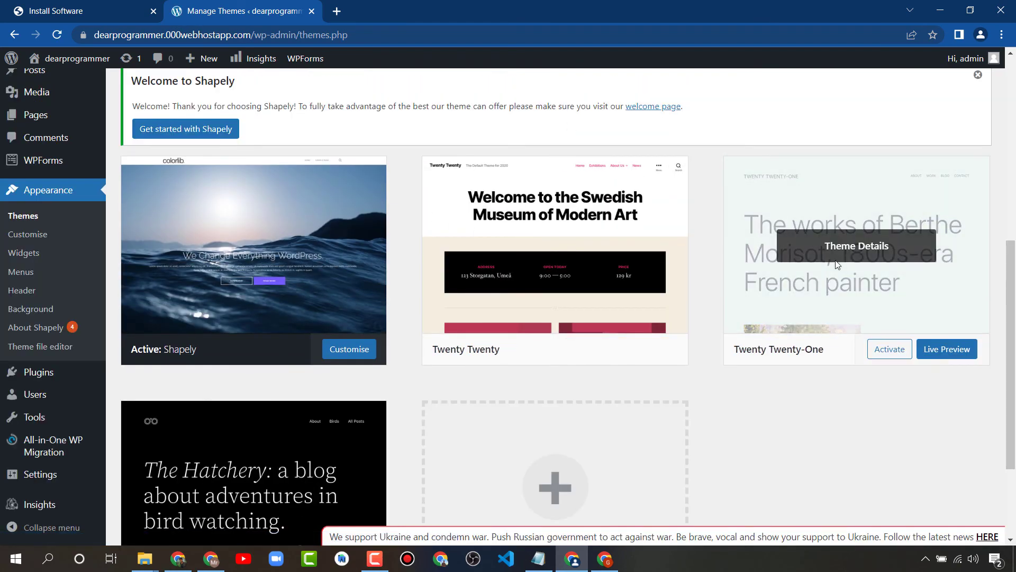
scroll(402, 272, "down", 3)
scroll(333, 349, "up", 3)
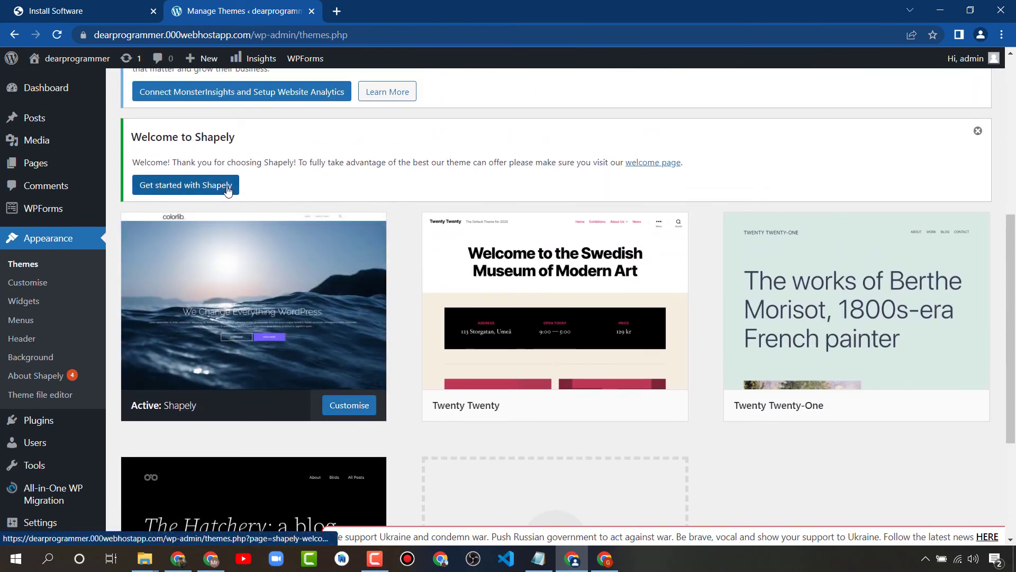
scroll(336, 195, "up", 2)
mouse_move(37, 483)
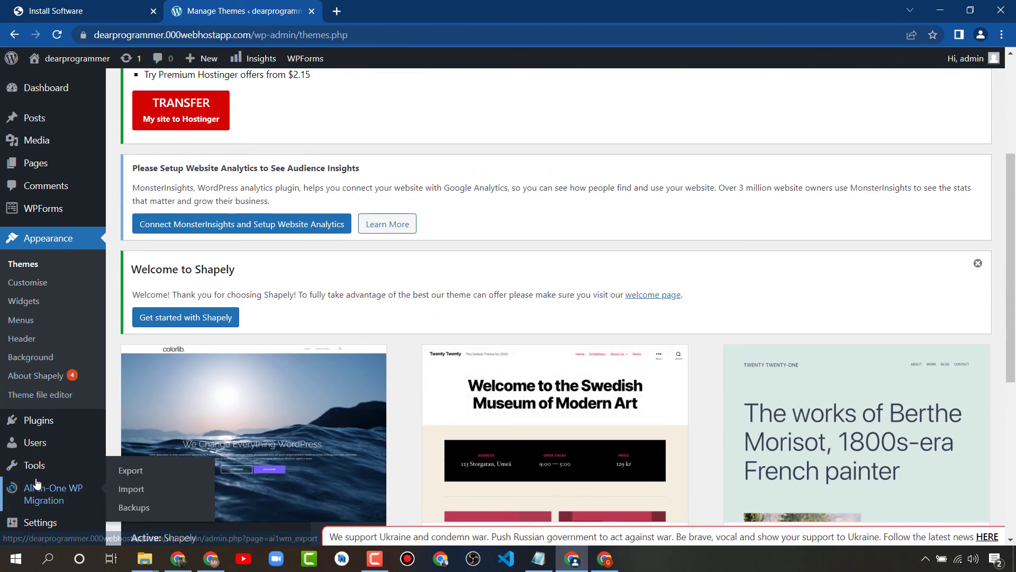
left_click(106, 11)
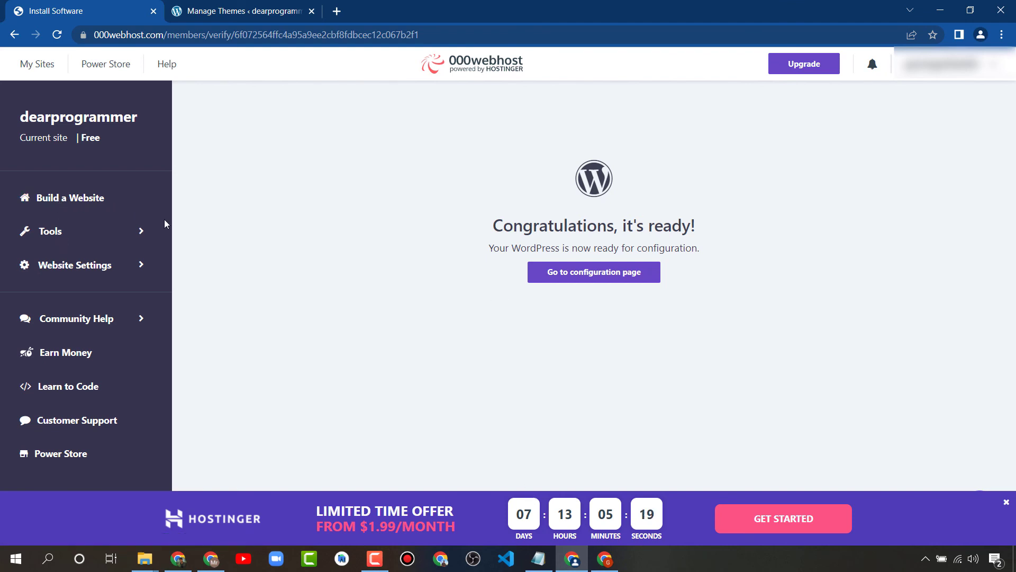
View the FTP details under Website Settings > General, then go to the All websites list
left_click(136, 230)
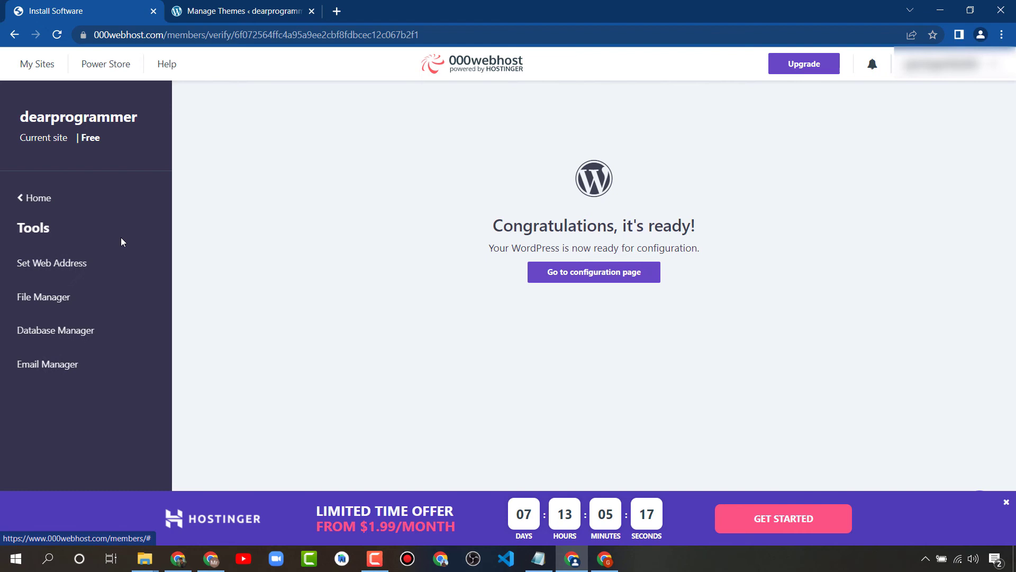
left_click(29, 201)
left_click(104, 267)
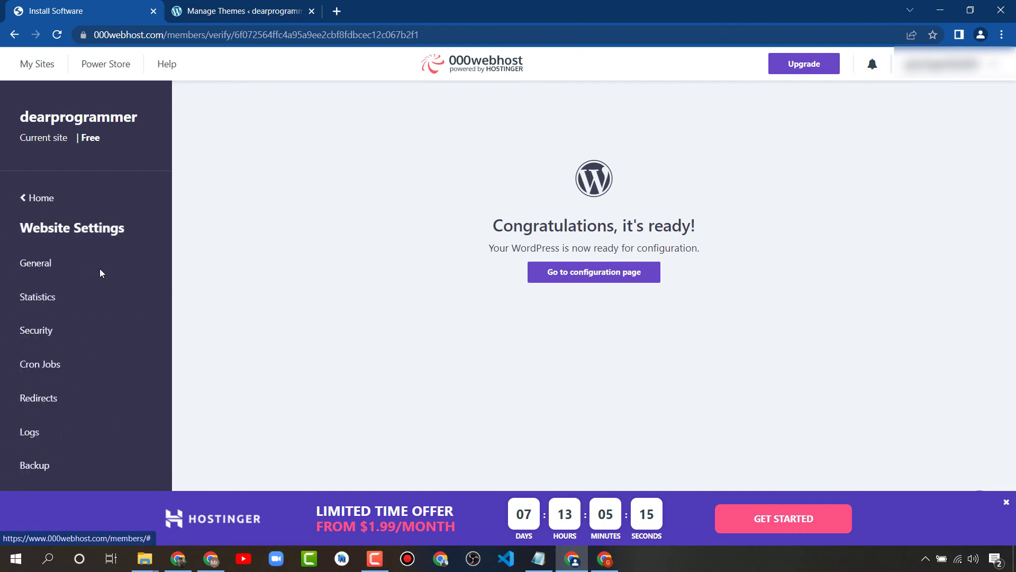
left_click(44, 267)
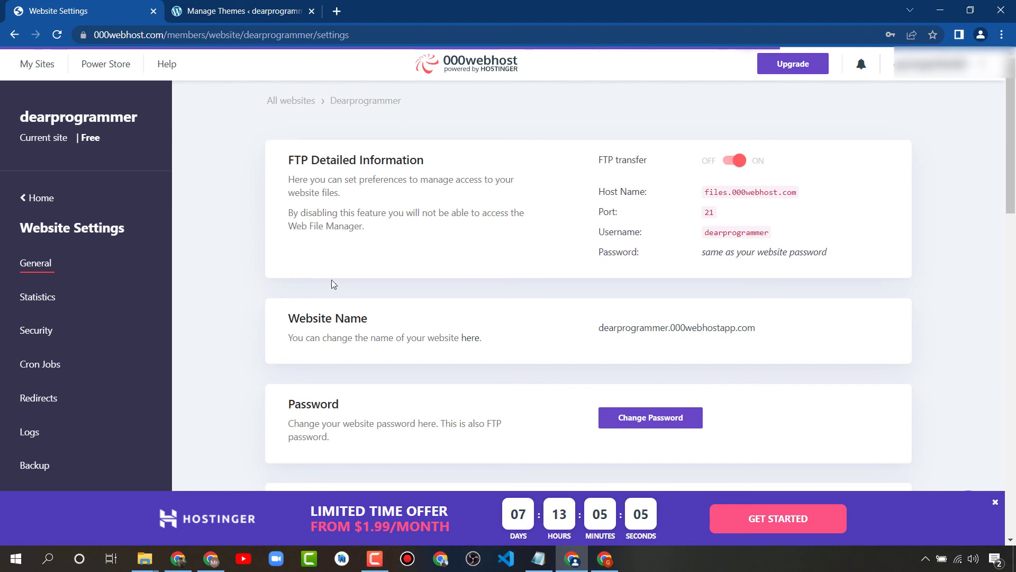
left_click(23, 205)
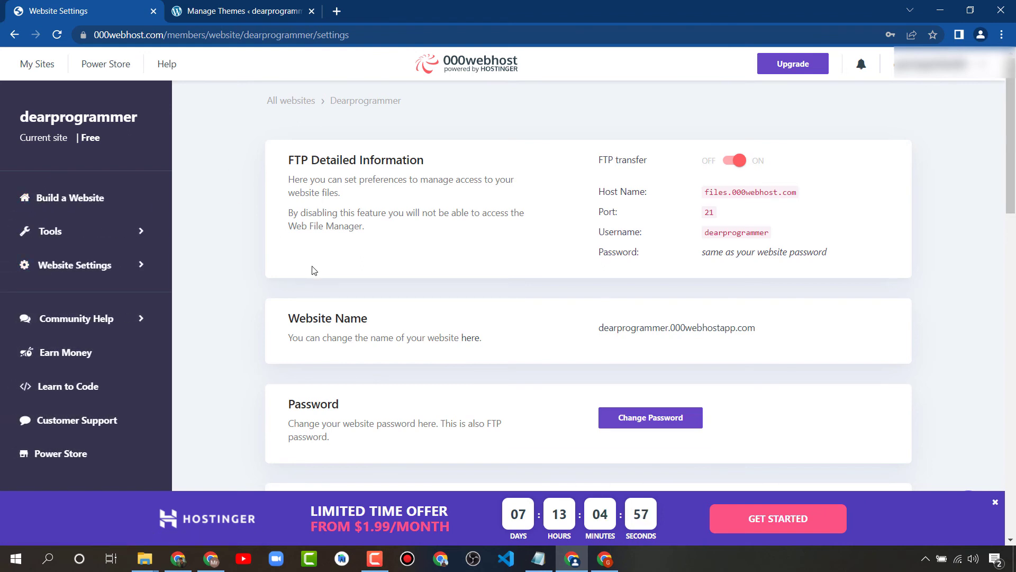
left_click(286, 106)
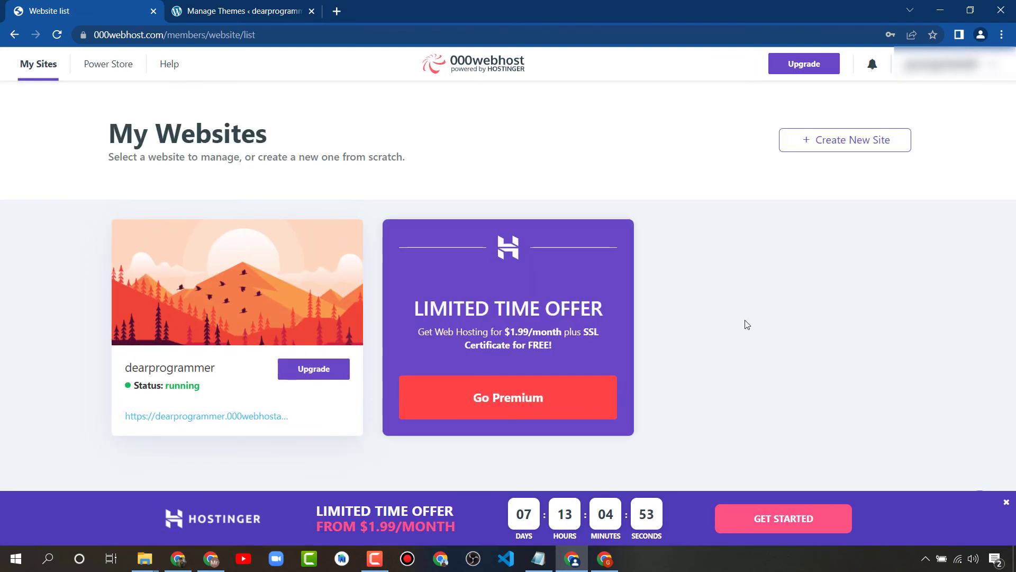
Open the live dearprogrammer site in a new browser tab
mouse_move(137, 339)
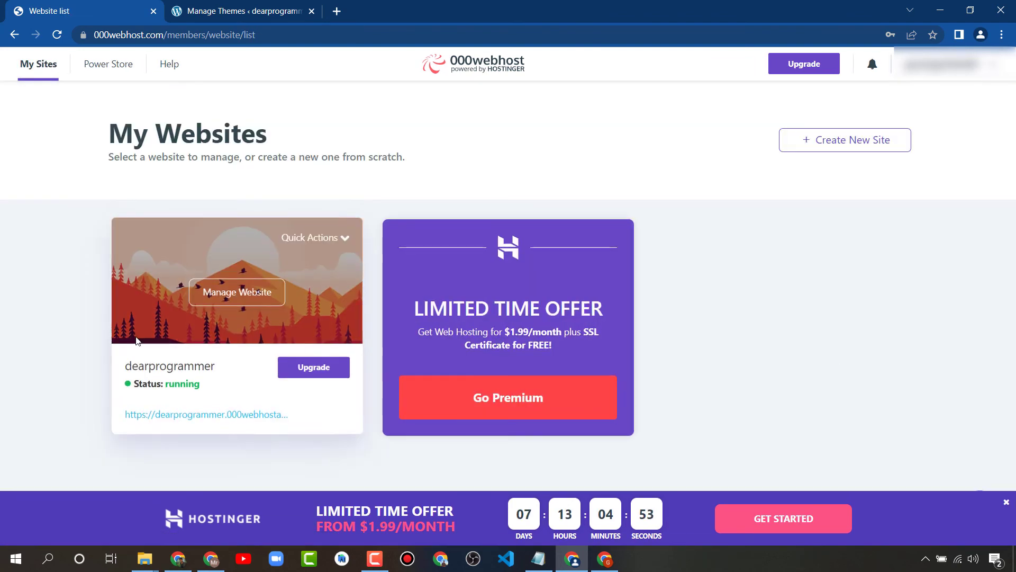
left_click_drag(214, 367, 129, 370)
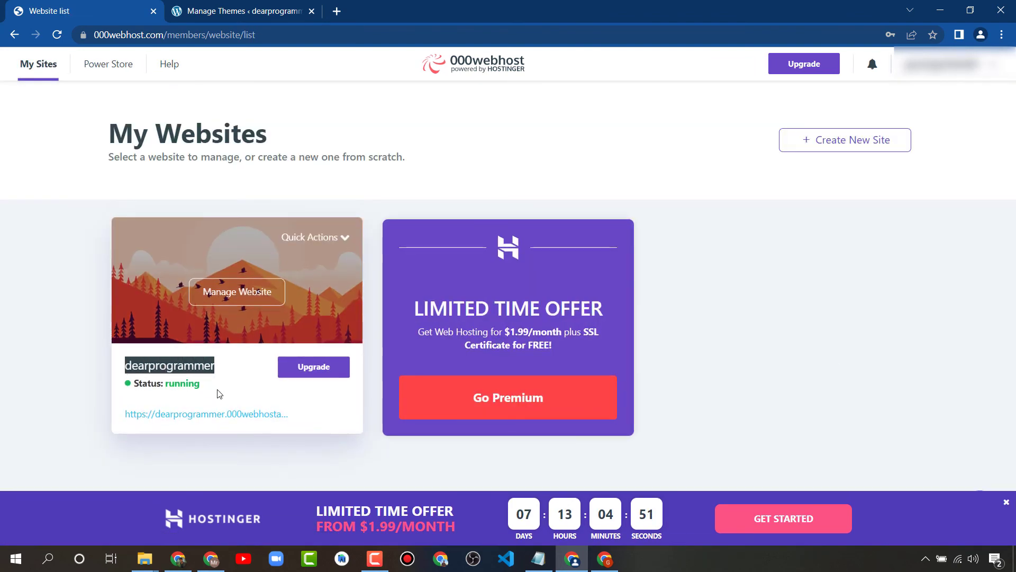
left_click_drag(201, 384, 131, 383)
right_click(154, 417)
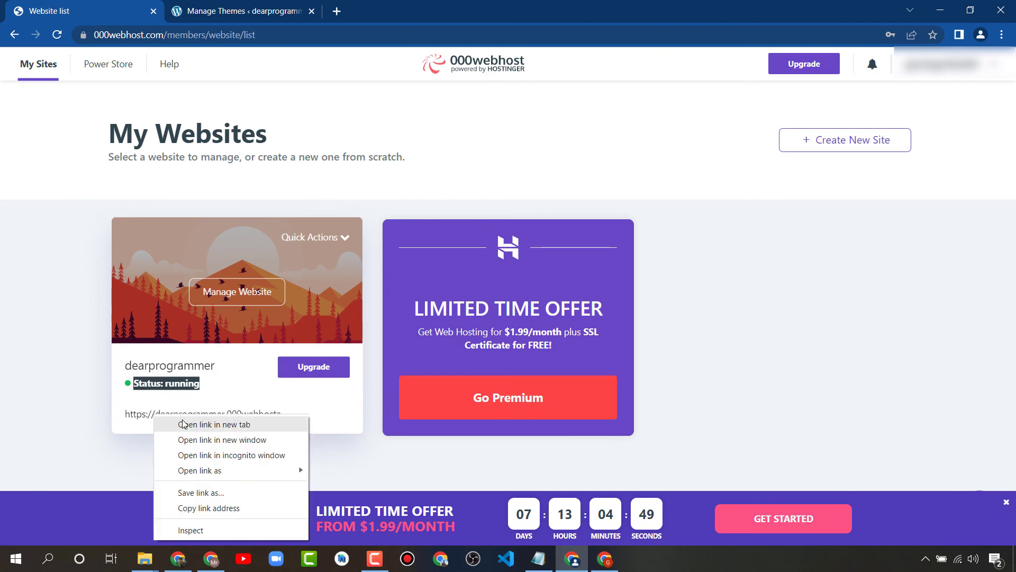
left_click(183, 424)
left_click(407, 4)
left_click(243, 6)
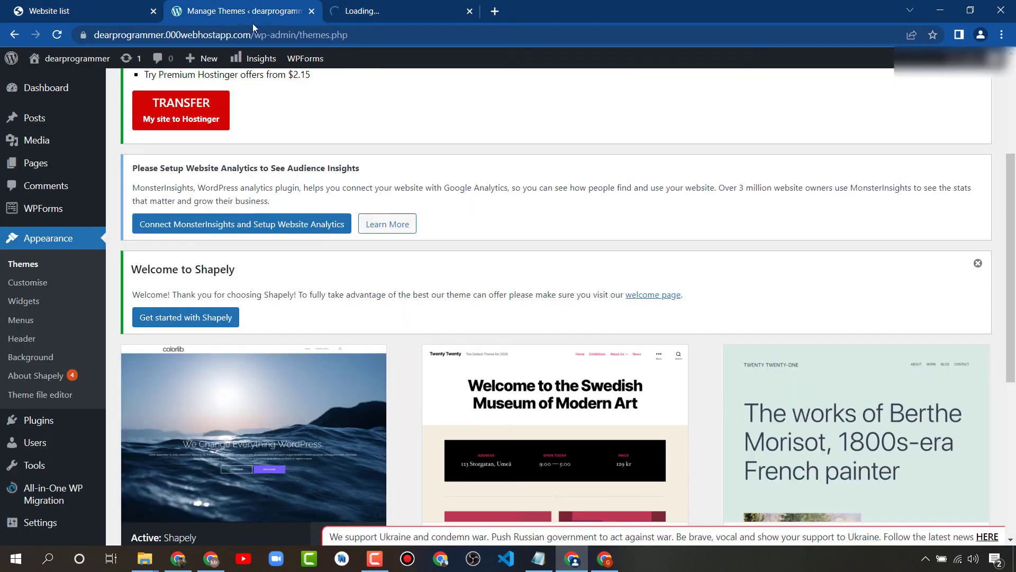
left_click(88, 7)
Choose Manage Website from the site's Quick Actions
left_click(2, 320)
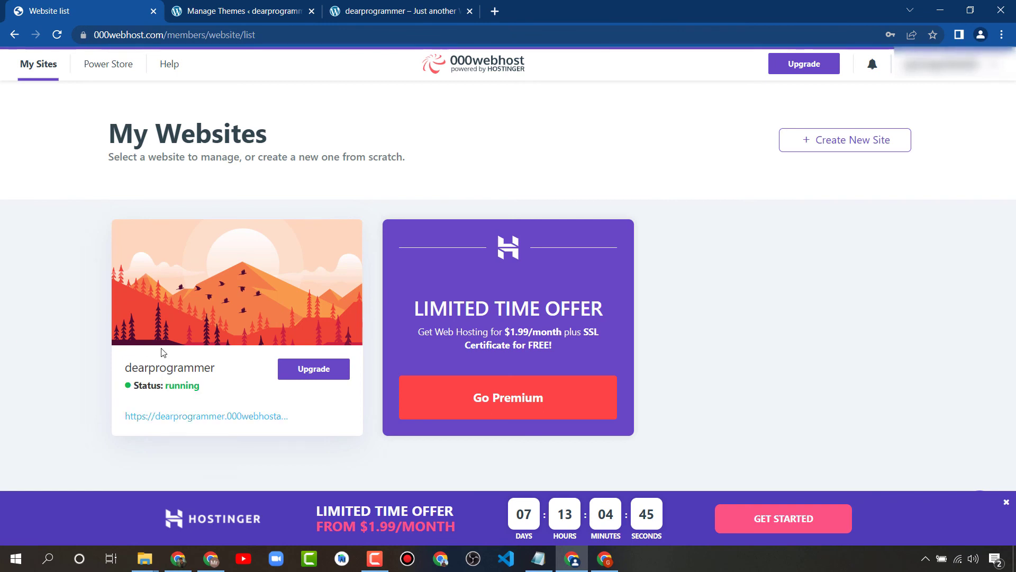
mouse_move(301, 382)
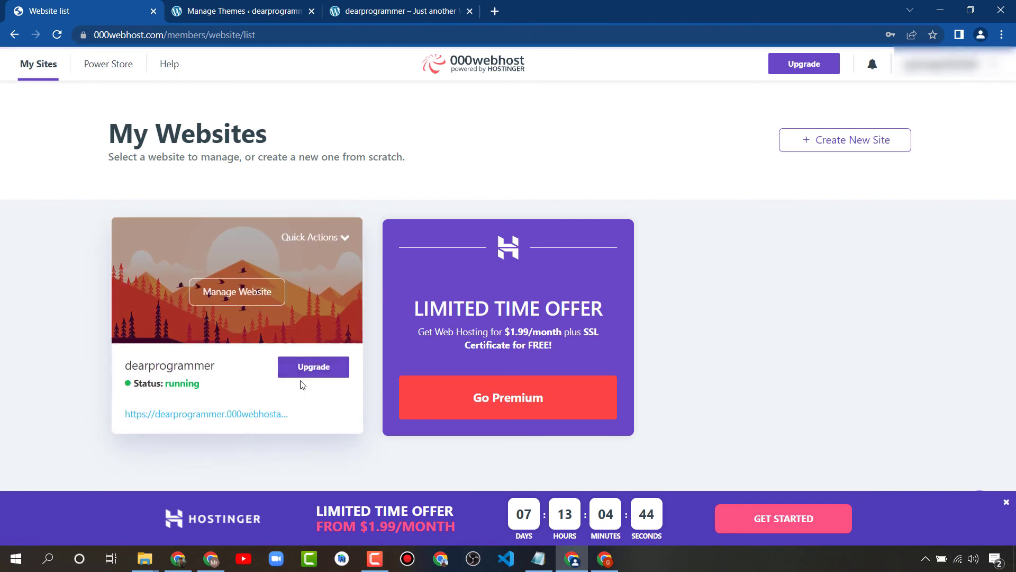
left_click(311, 237)
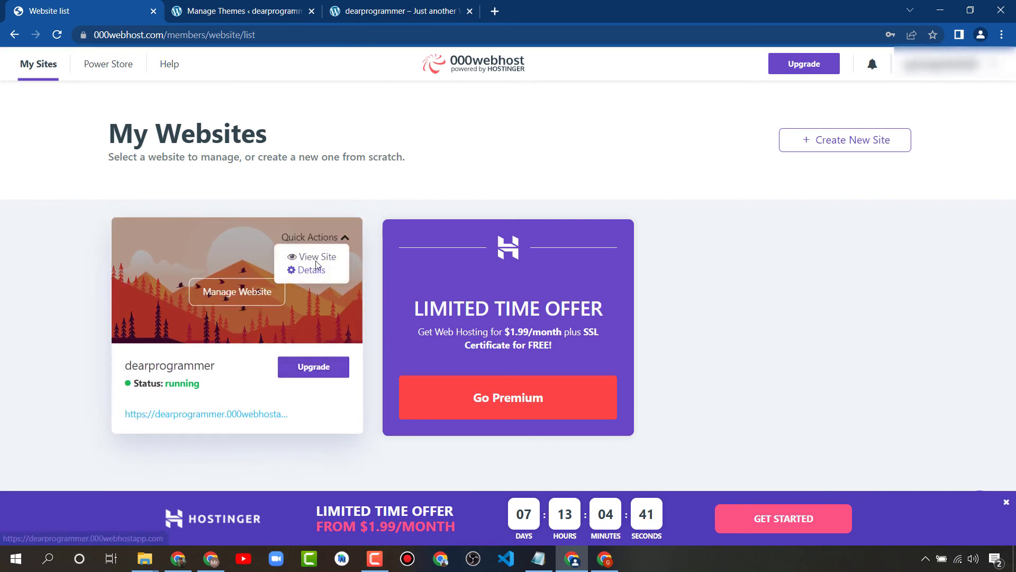
left_click(241, 302)
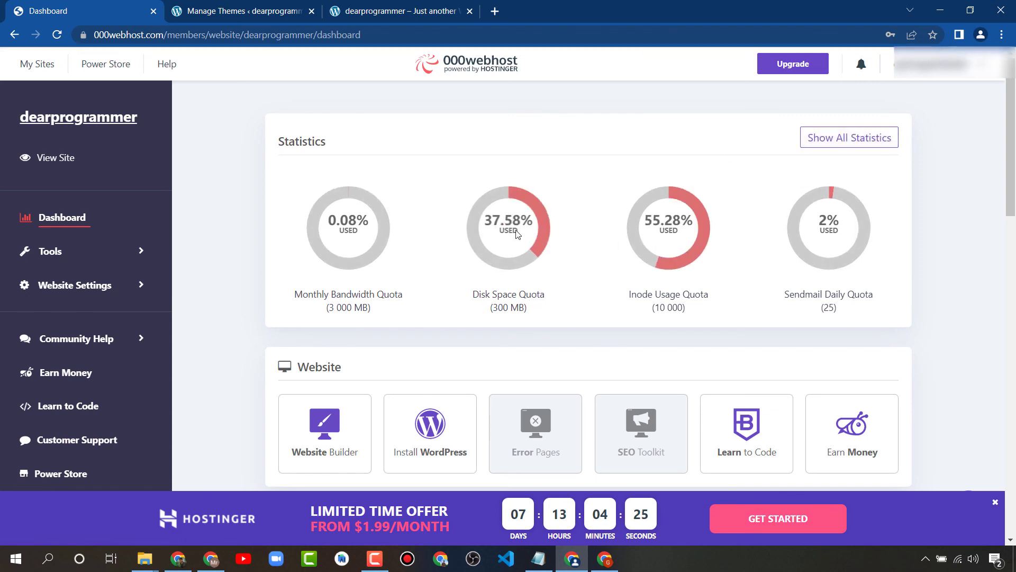
Scroll through the dashboard showing 0.08% bandwidth, 37.58% disk and 55.28% inode usage
scroll(968, 256, "down", 9)
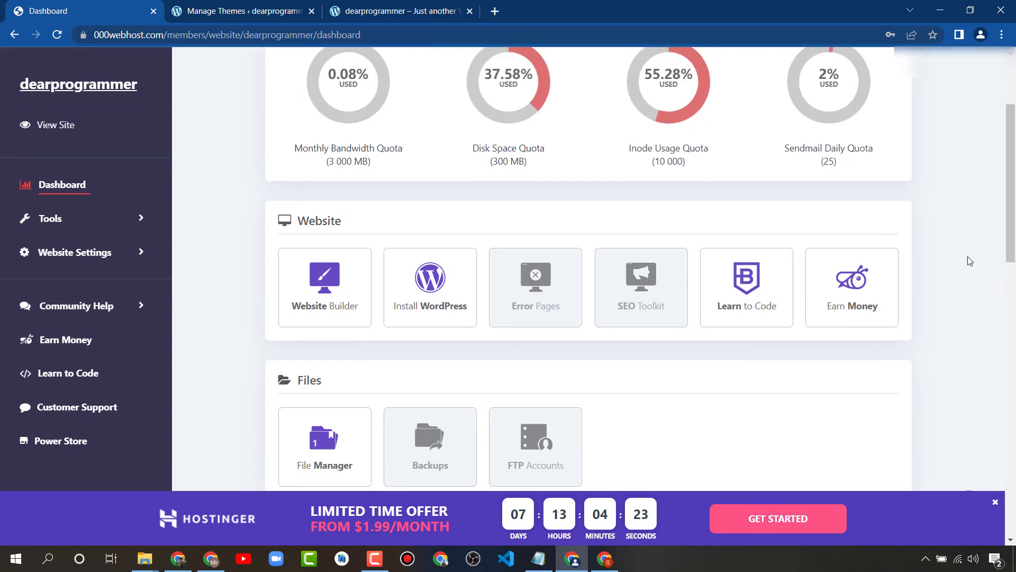
scroll(973, 278, "down", 5)
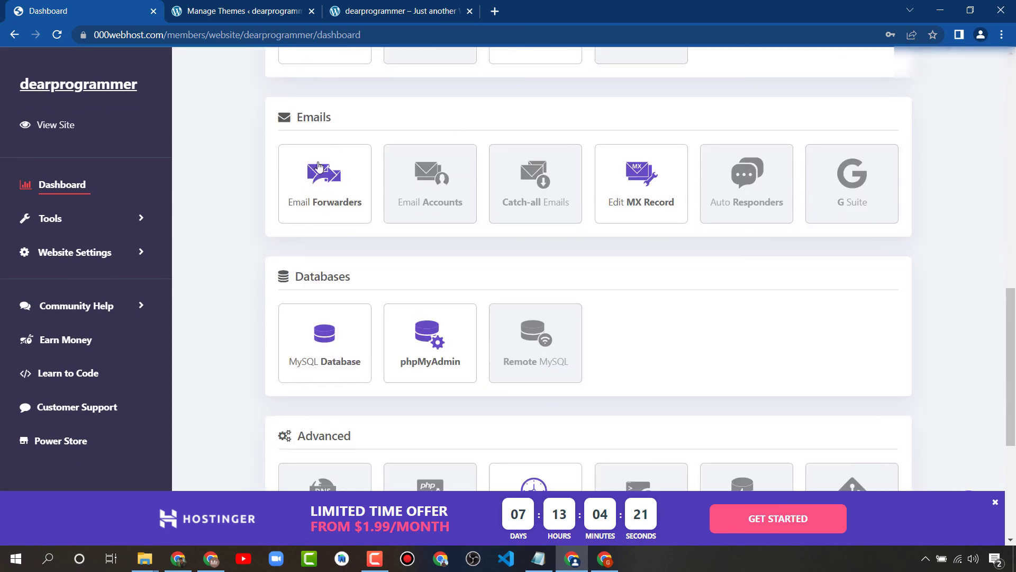
scroll(721, 281, "up", 4)
scroll(318, 254, "down", 6)
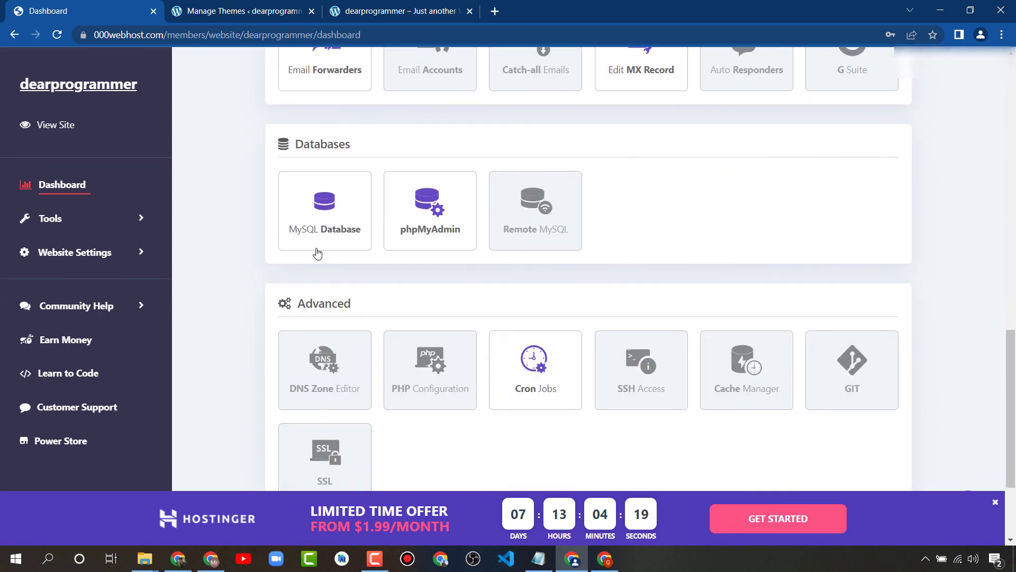
scroll(279, 440, "down", 3)
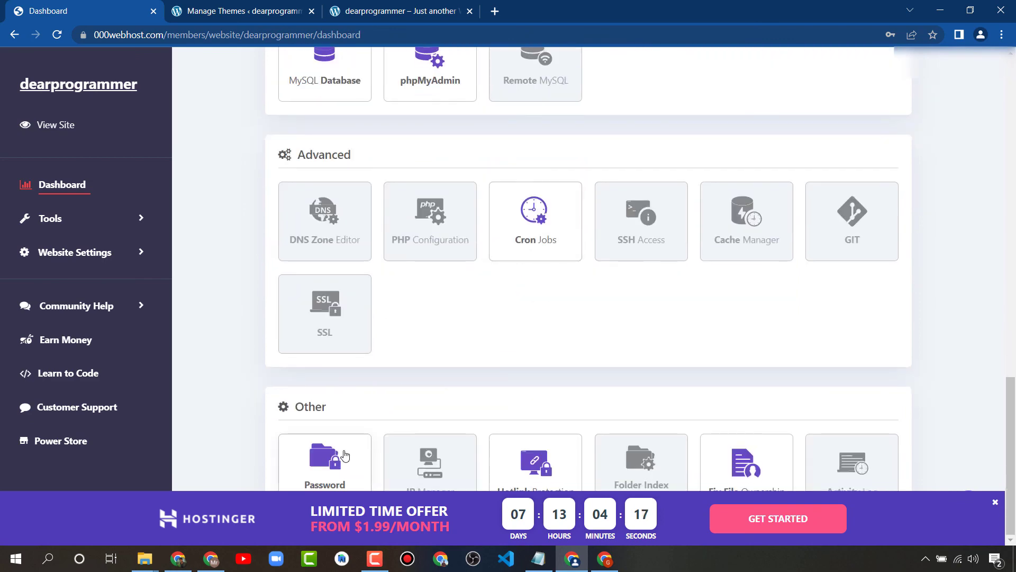
scroll(558, 449, "up", 20)
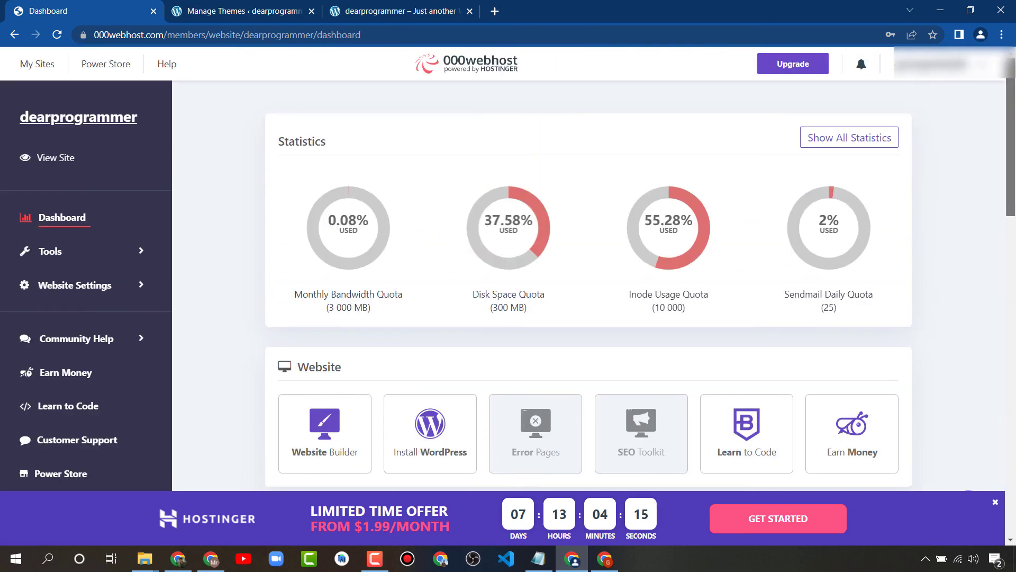